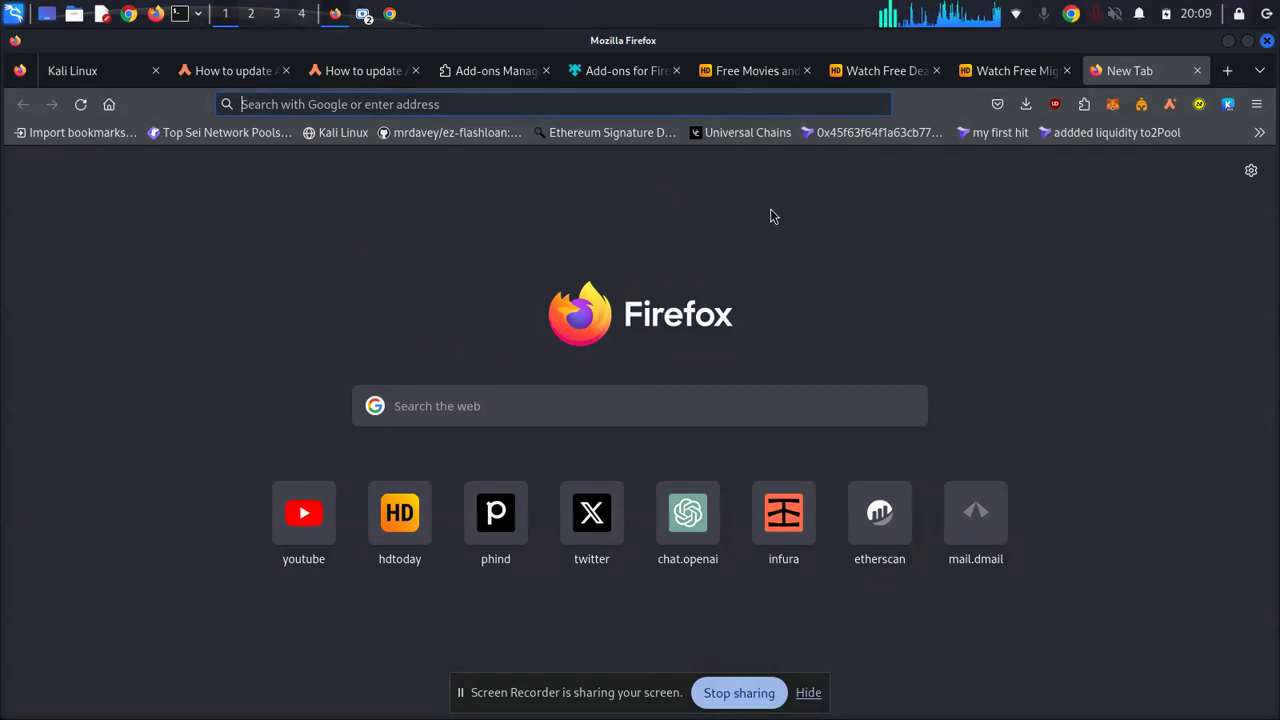
Open the bookmarked Görli transaction 0x45f63f64f1a63cb77… in Tenderly and examine its stack trace and call trace.
{"action": "left_click", "coordinate": [881, 142]}
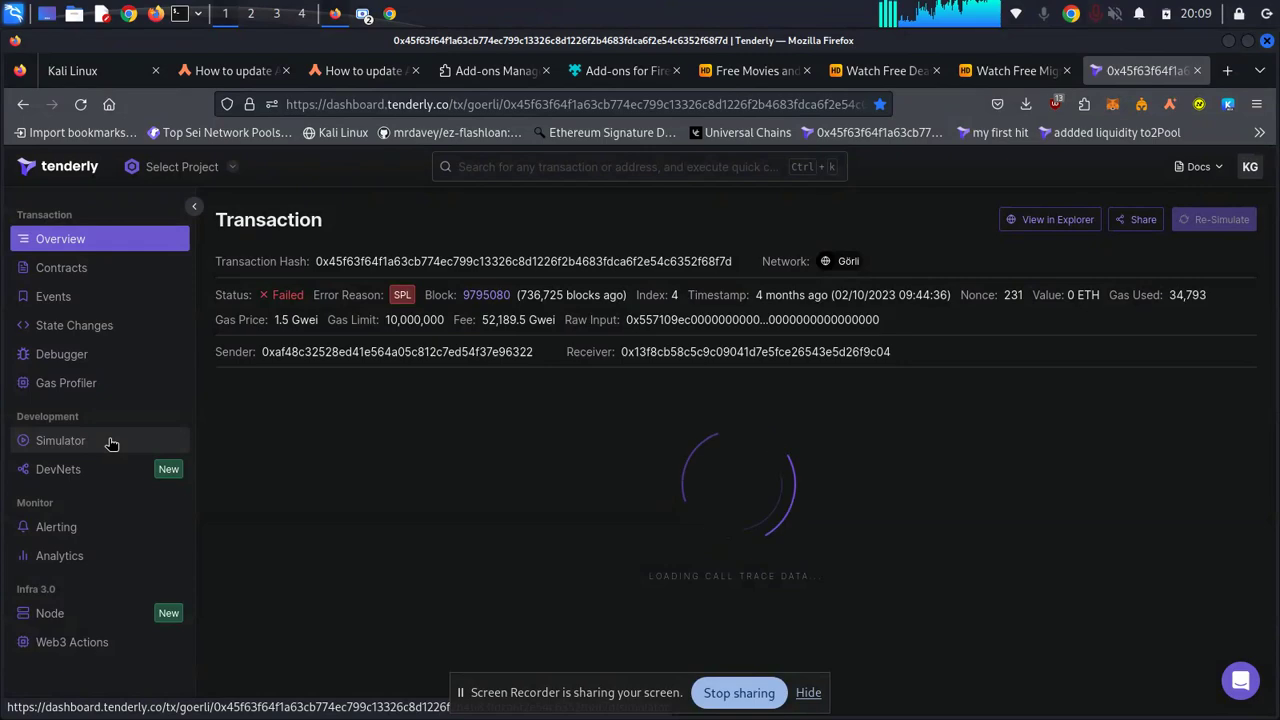
{"action": "scroll", "coordinate": [587, 287], "scroll_direction": "down", "scroll_amount": 3}
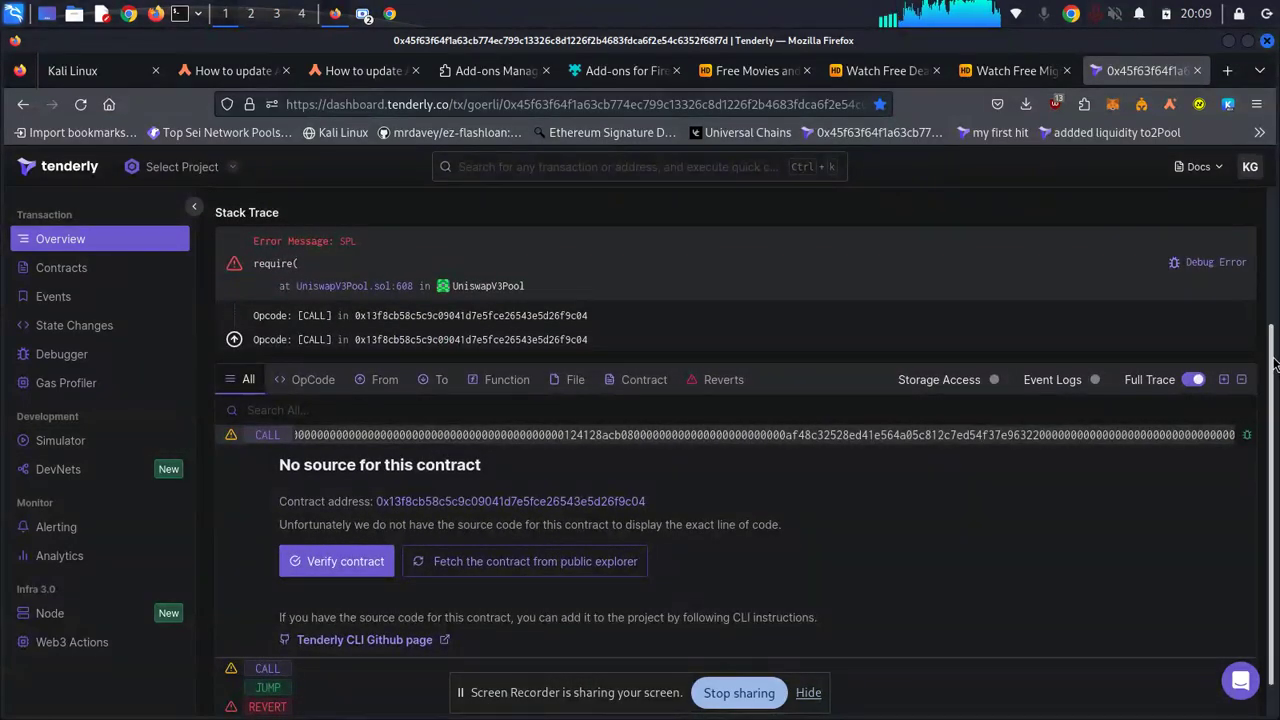
{"action": "left_click_drag", "start_coordinate": [1274, 360], "coordinate": [1278, 444]}
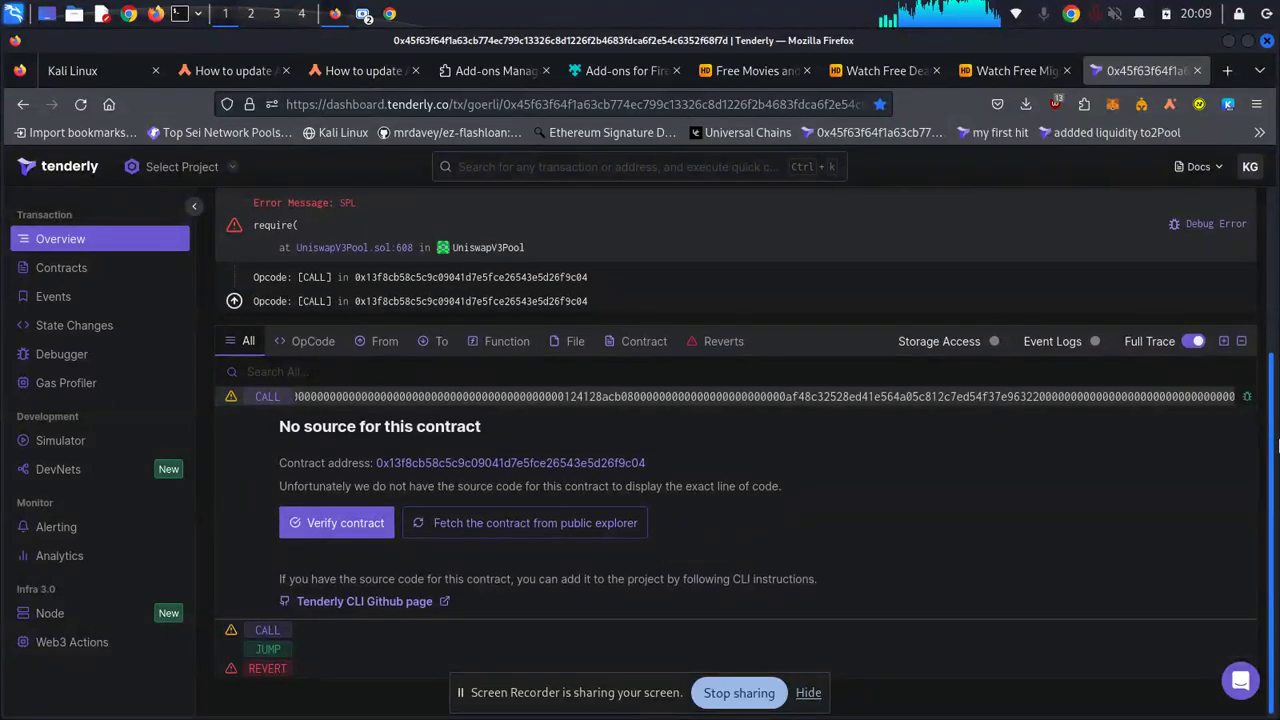
{"action": "left_click_drag", "start_coordinate": [1278, 444], "coordinate": [1277, 305]}
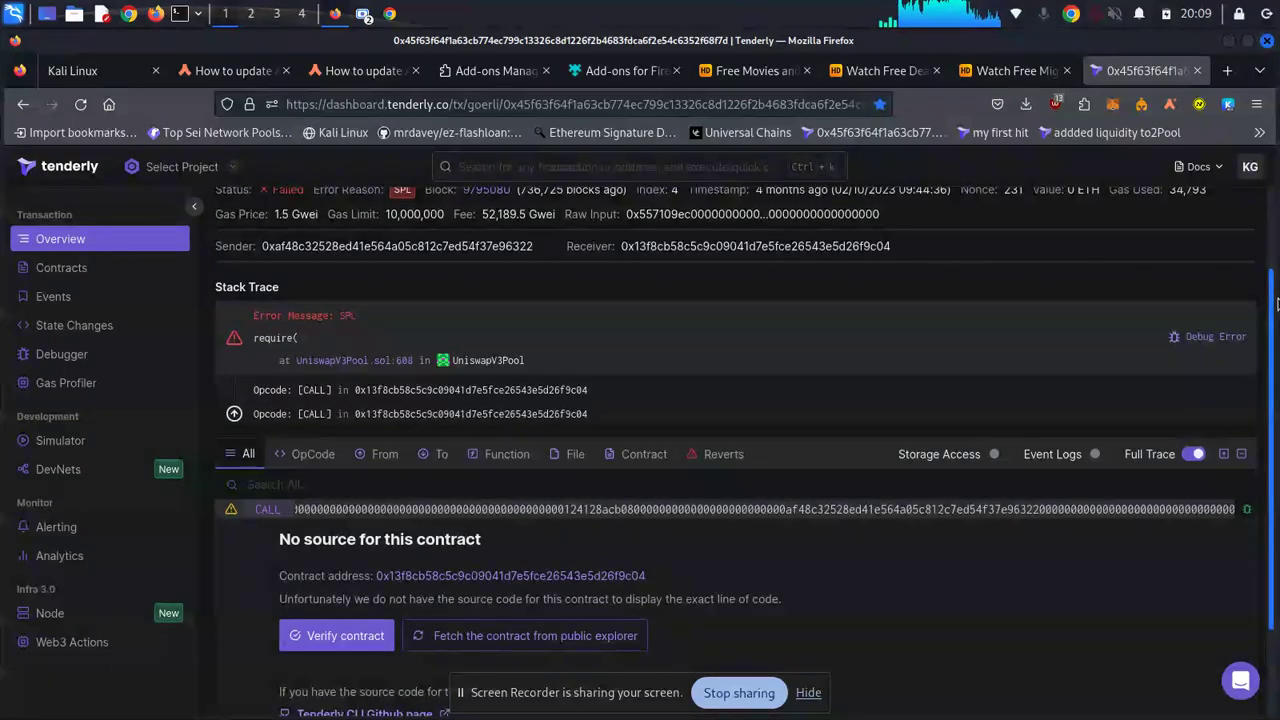
{"action": "left_click_drag", "start_coordinate": [1277, 305], "coordinate": [1258, 198]}
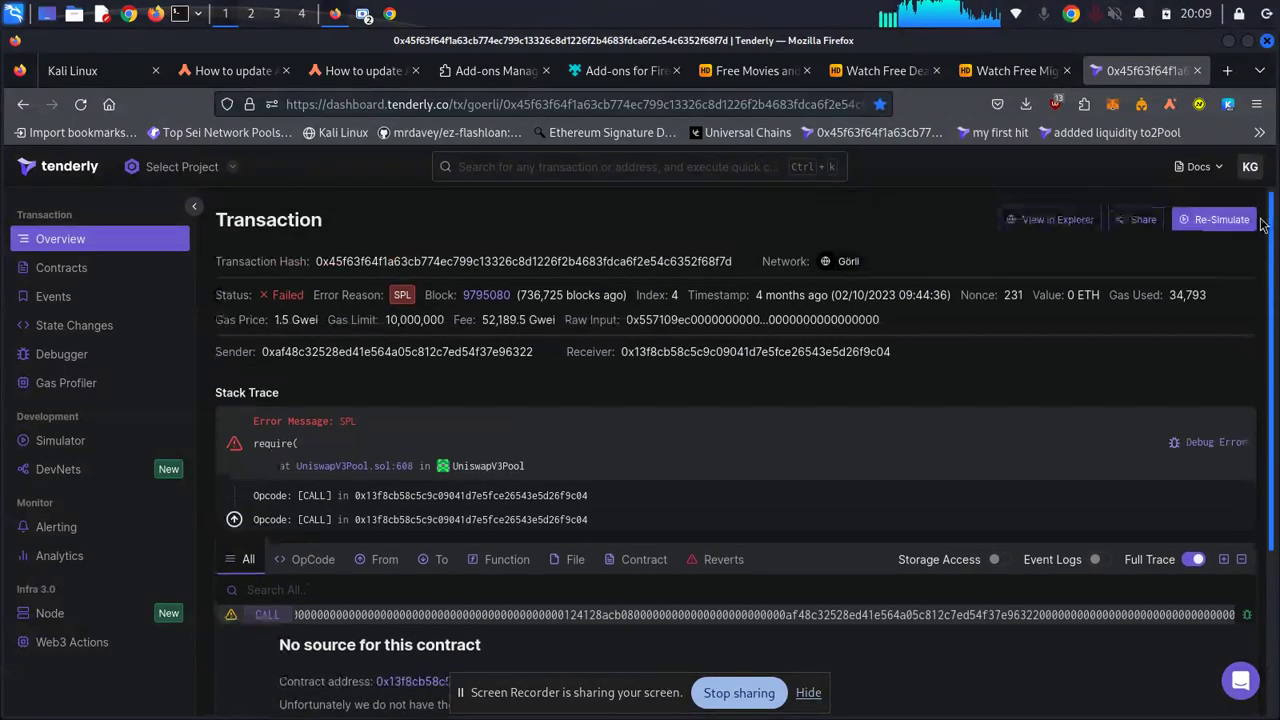
Open the Beethoven X: Vault contract page on optimistic.etherscan.io in a new tab.
{"action": "left_click", "coordinate": [1227, 70]}
{"action": "left_click", "coordinate": [466, 104]}
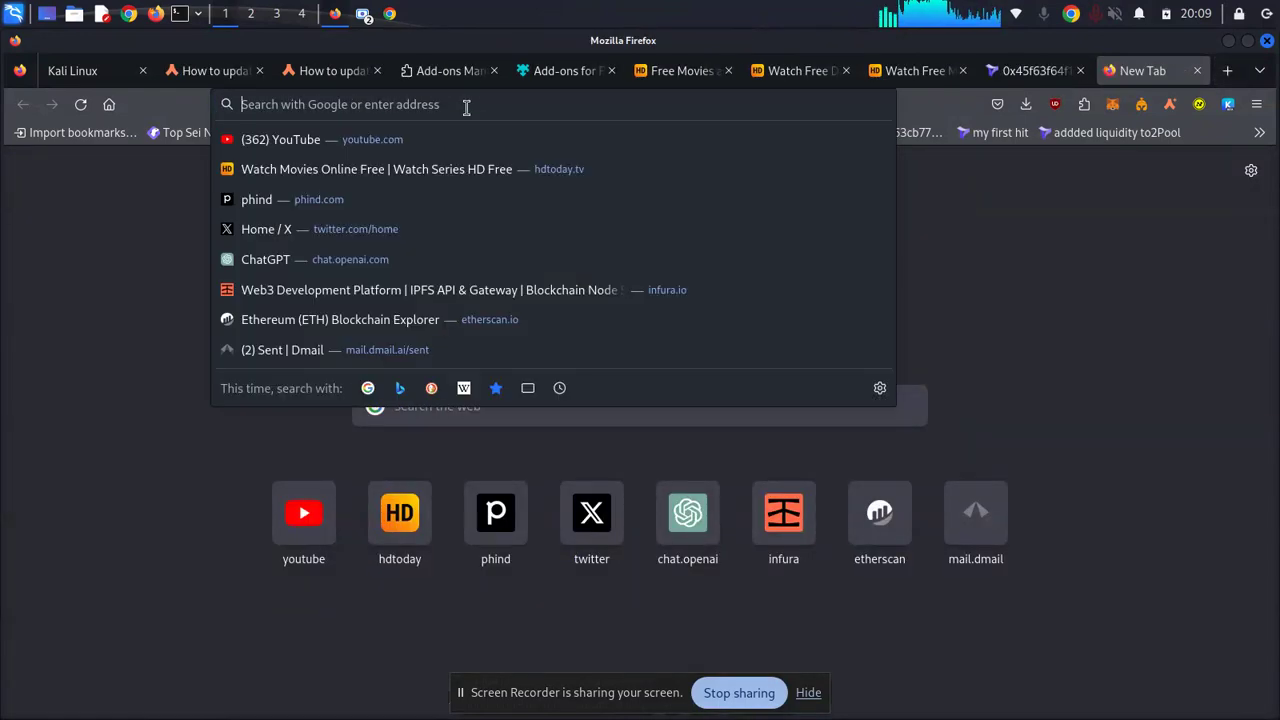
{"action": "type", "text": "optimistic.etherscan.io/"}
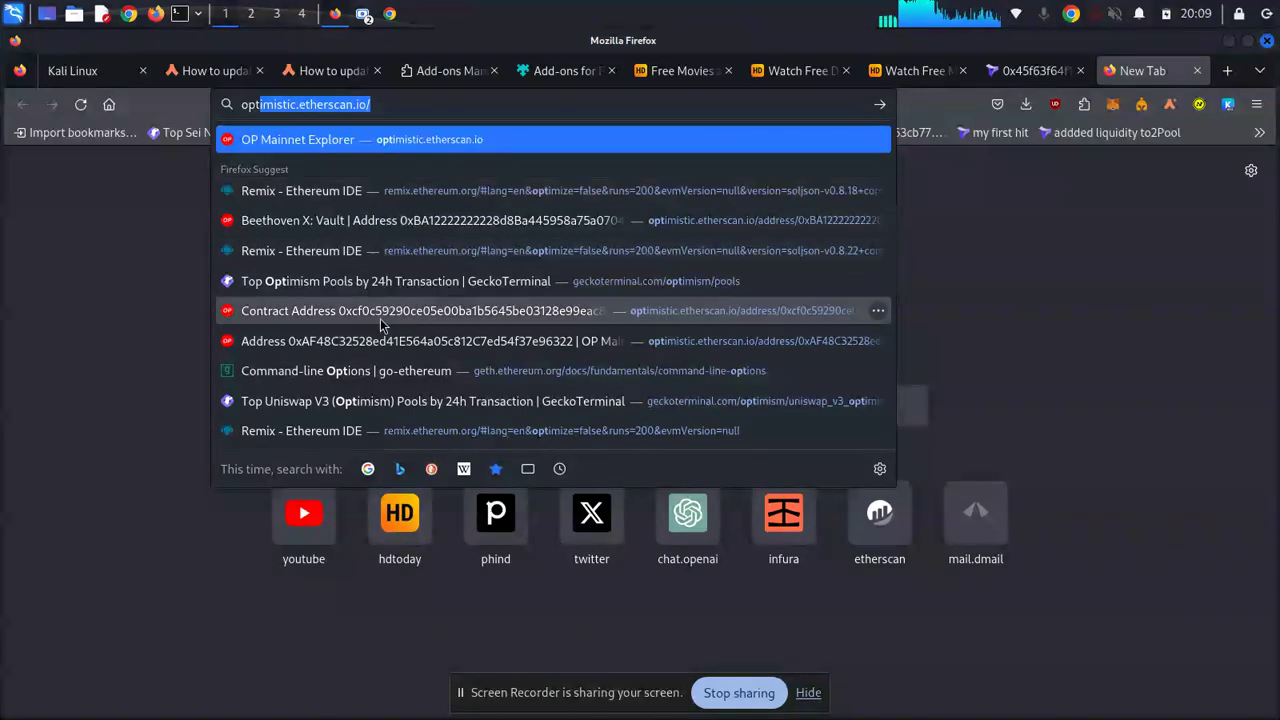
{"action": "left_click", "coordinate": [380, 220]}
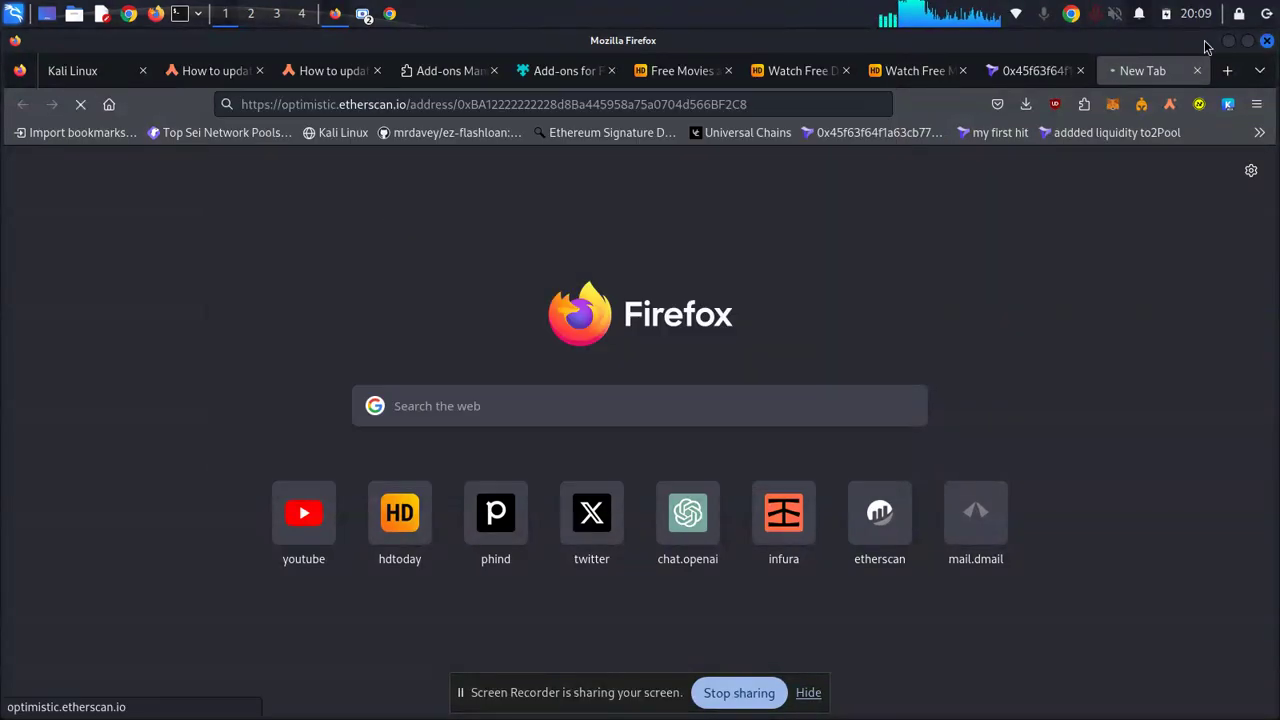
Unlock the MetaMask wallet by entering the wallet password.
{"action": "left_click", "coordinate": [1113, 114]}
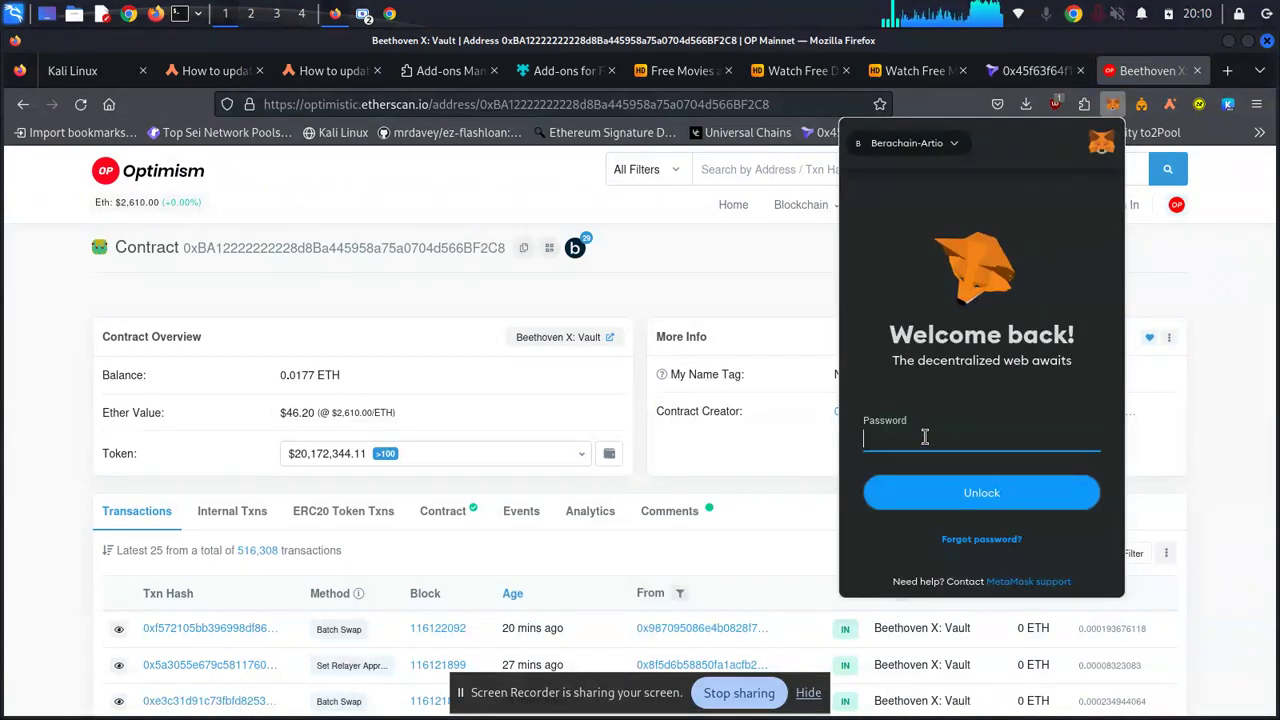
{"action": "type", "text": "••••••"}
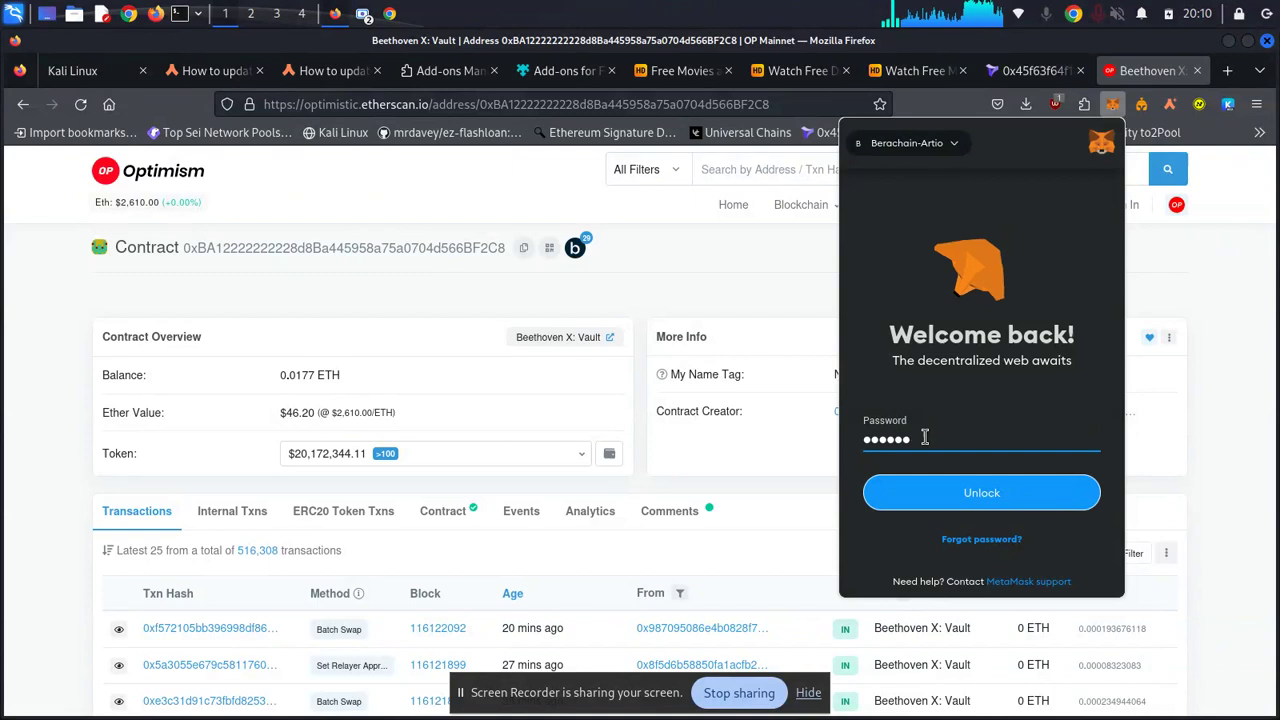
{"action": "type", "text": "••"}
{"action": "key", "text": "Return"}
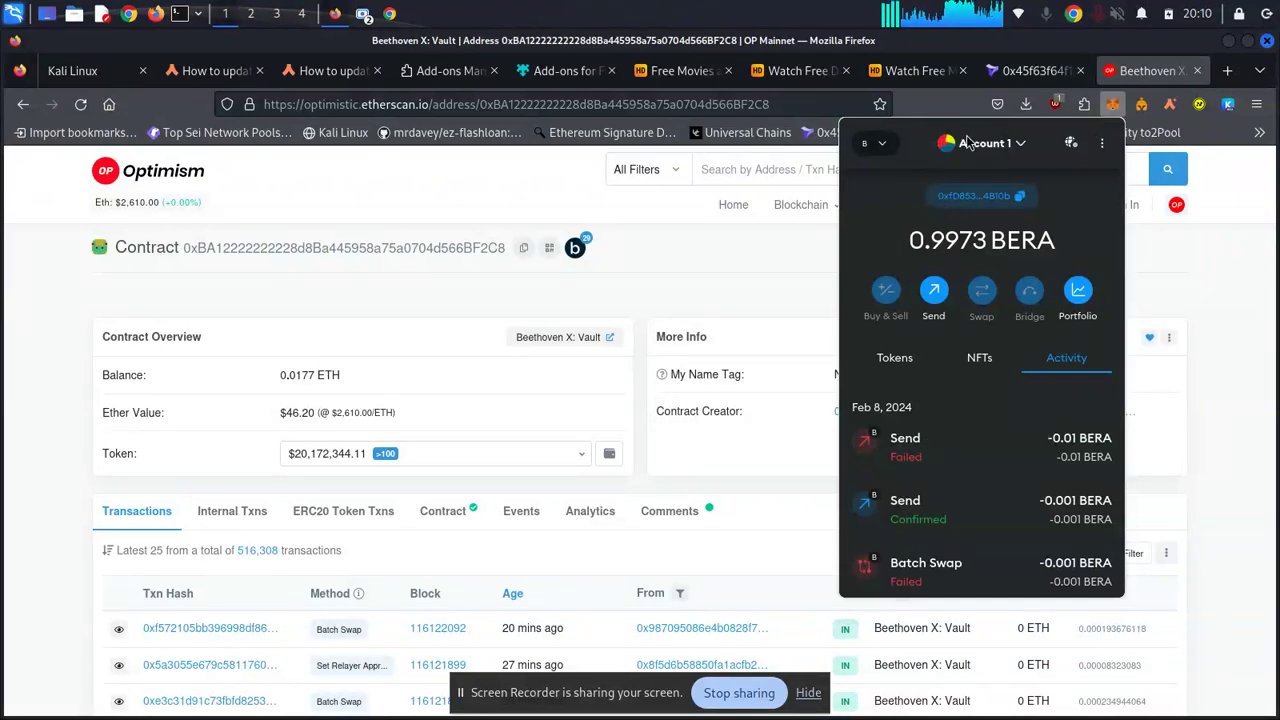
Switch the MetaMask wallet to Account 2 and copy its address.
{"action": "left_click", "coordinate": [880, 146]}
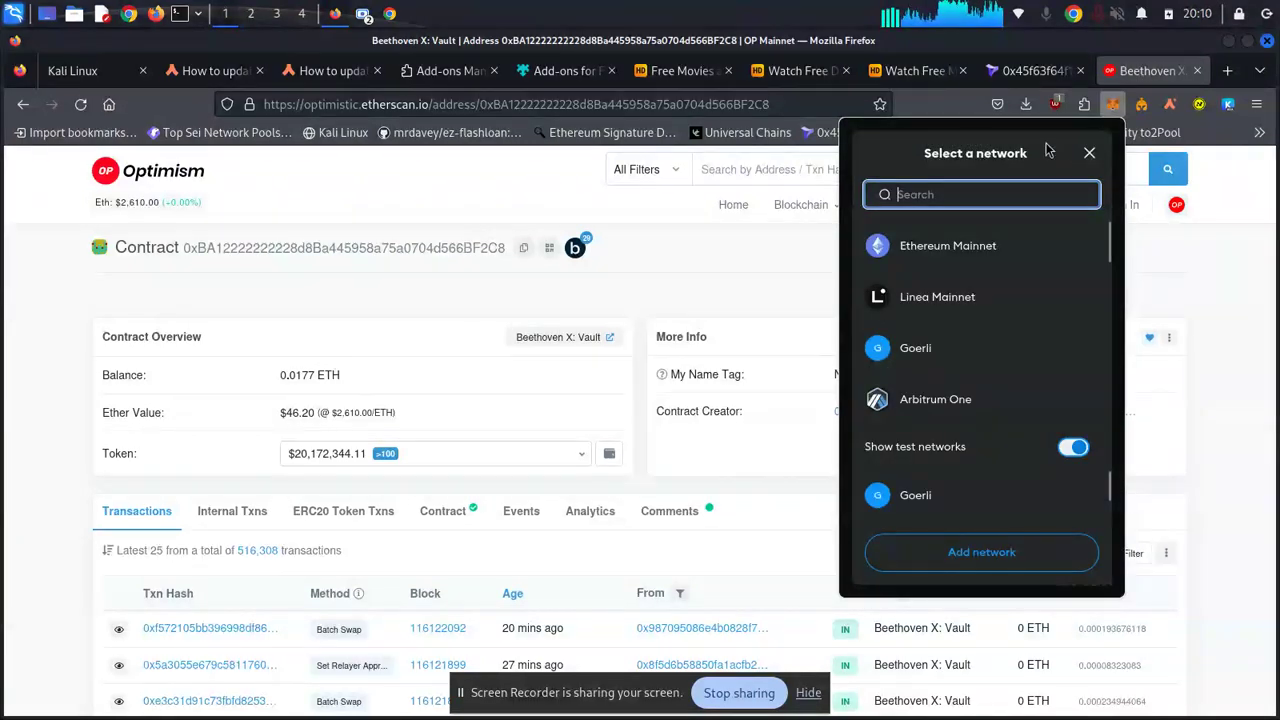
{"action": "left_click", "coordinate": [1089, 156]}
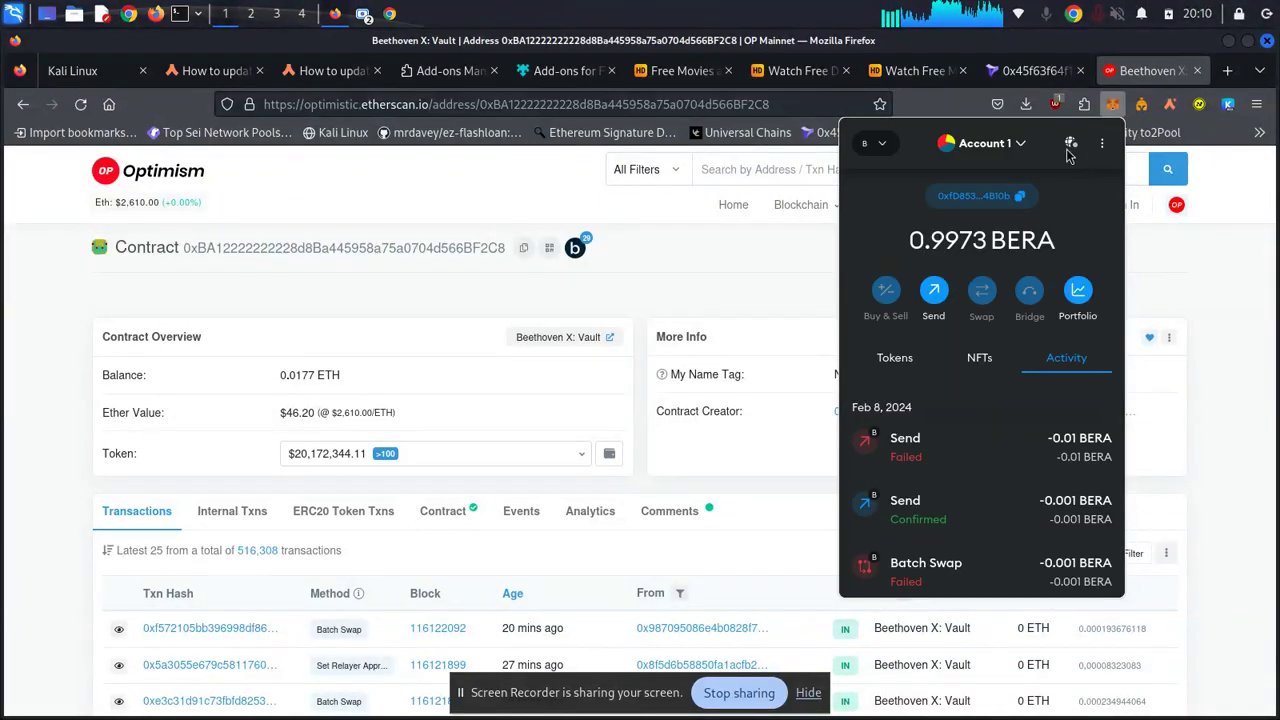
{"action": "left_click", "coordinate": [1015, 145]}
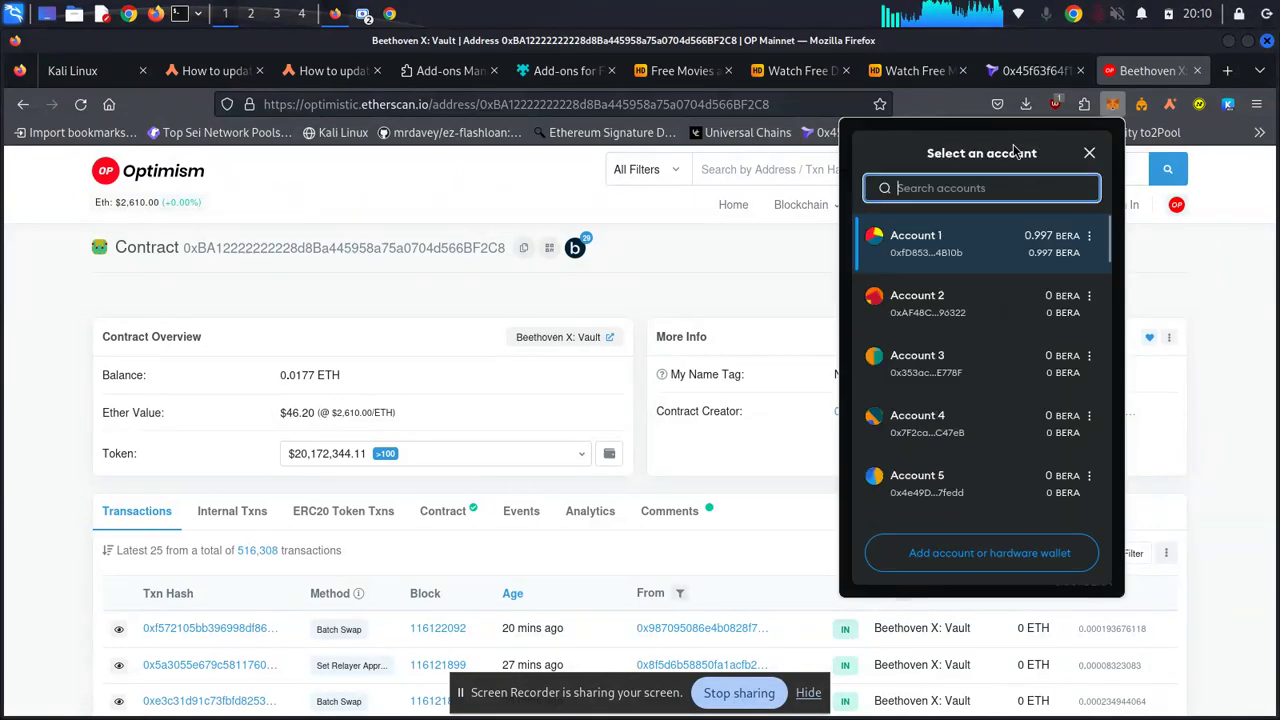
{"action": "left_click", "coordinate": [975, 318]}
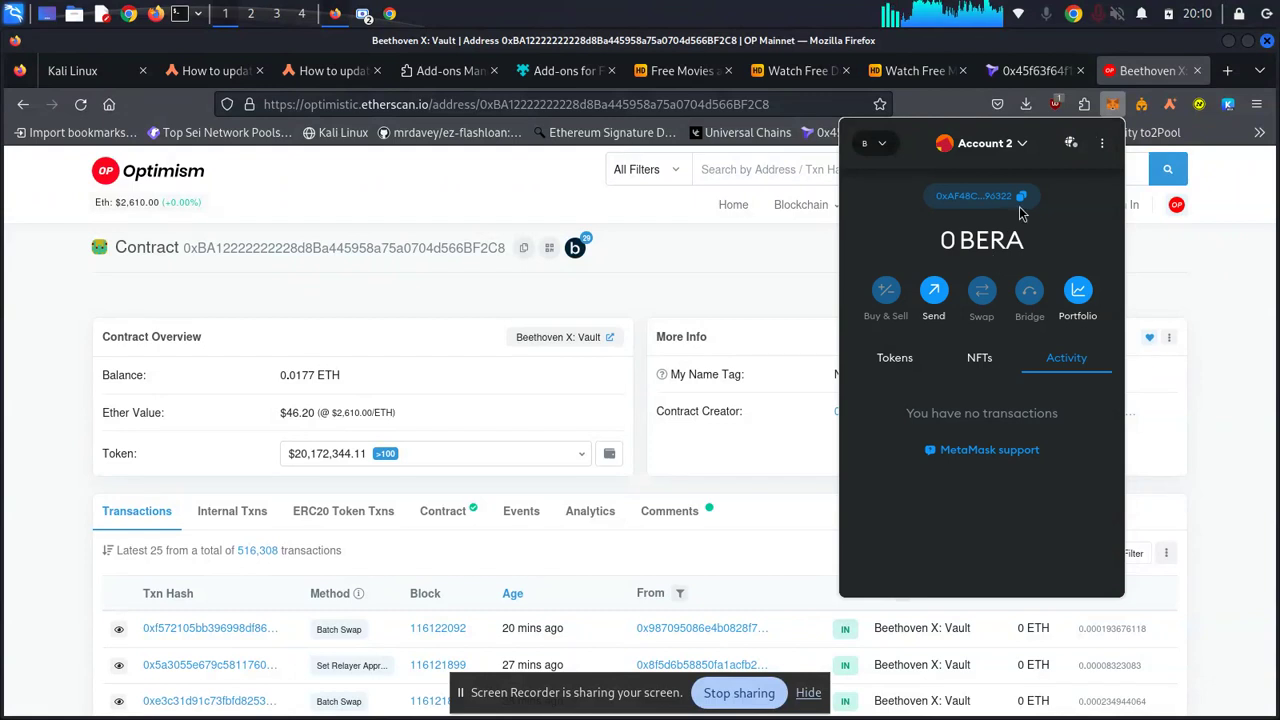
{"action": "left_click", "coordinate": [1021, 196]}
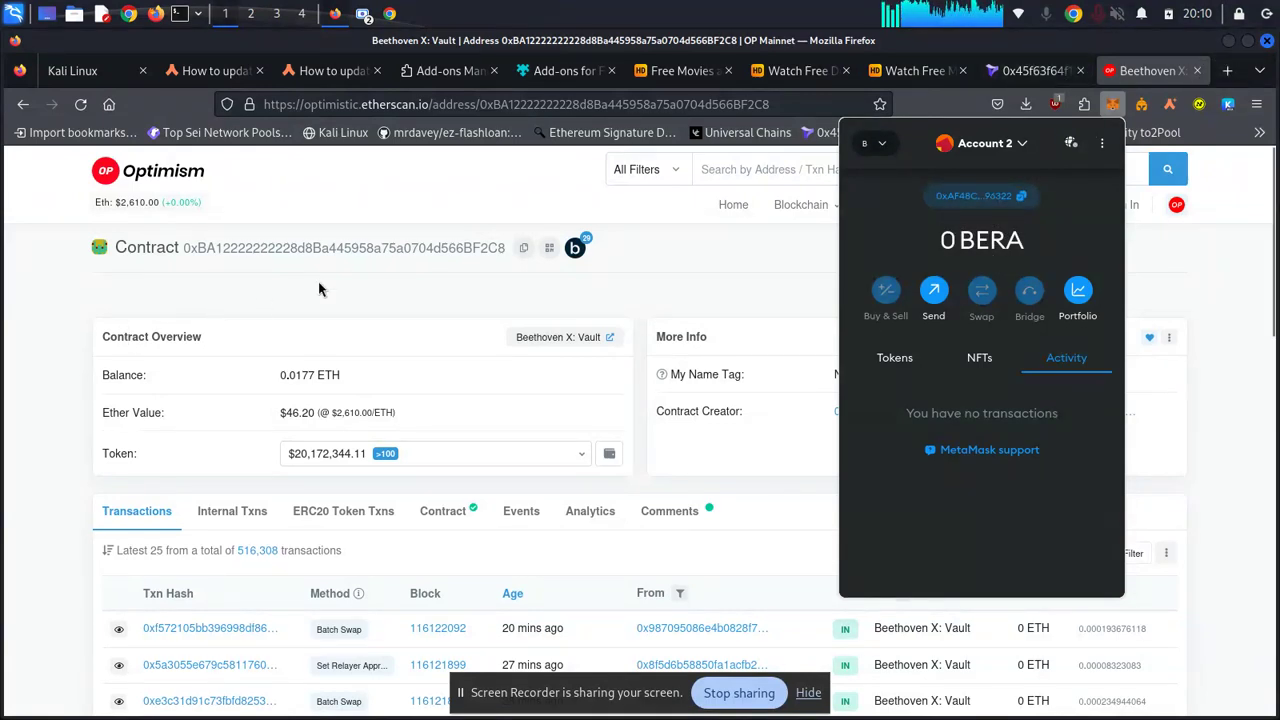
Look up the copied wallet address on the Optimism explorer.
{"action": "left_click", "coordinate": [355, 203]}
{"action": "left_click", "coordinate": [720, 166]}
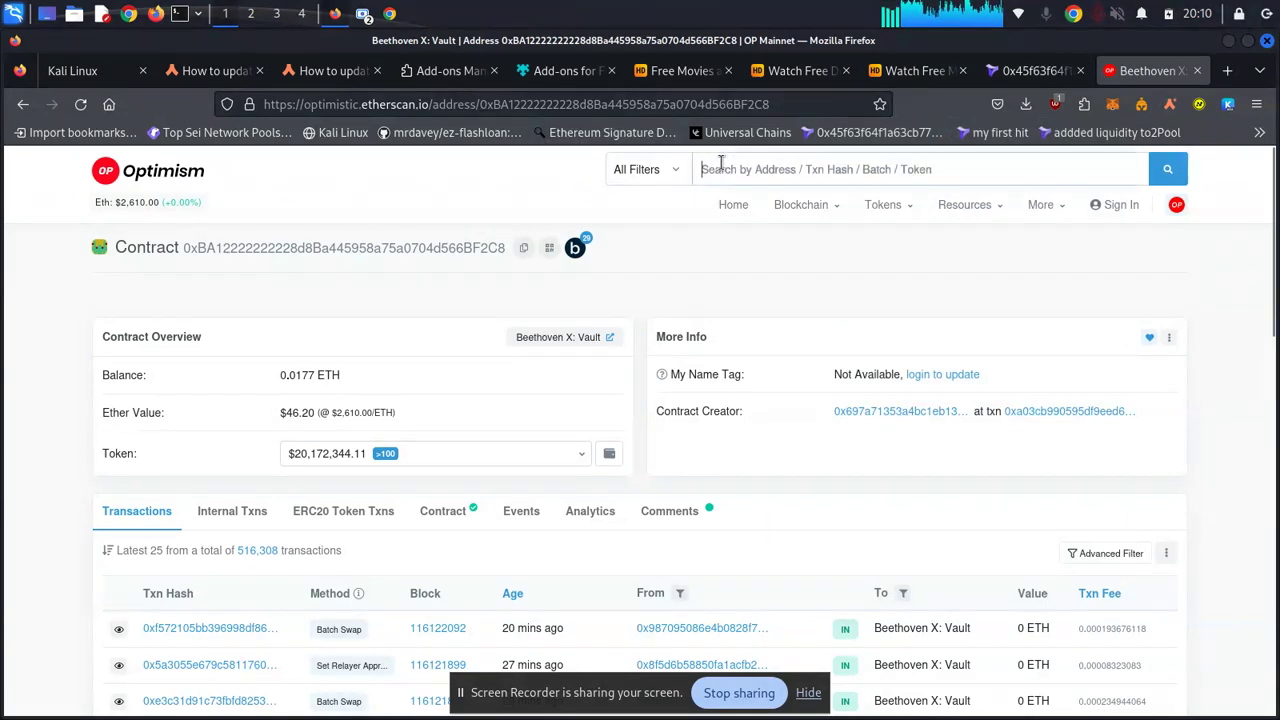
{"action": "key", "text": "ctrl+v"}
{"action": "key", "text": "Return"}
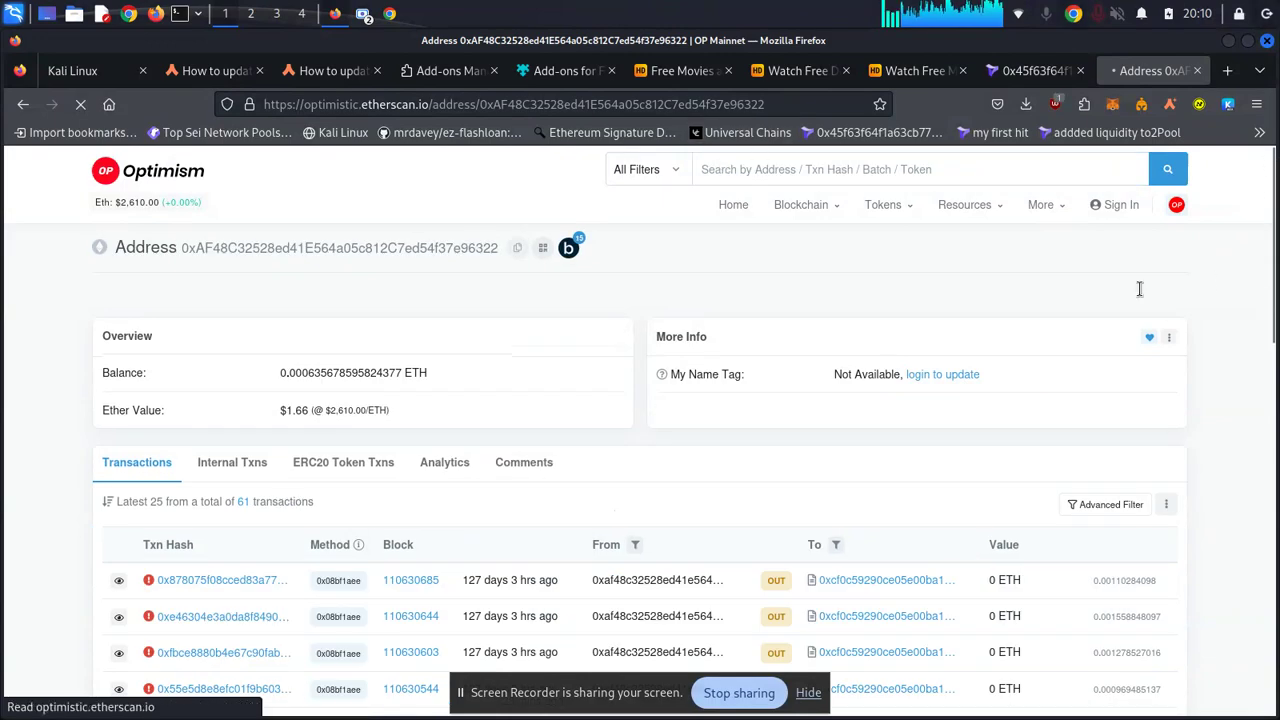
Review the address's latest transactions and open the complete list of its transactions.
{"action": "left_click_drag", "start_coordinate": [1273, 277], "coordinate": [1277, 572]}
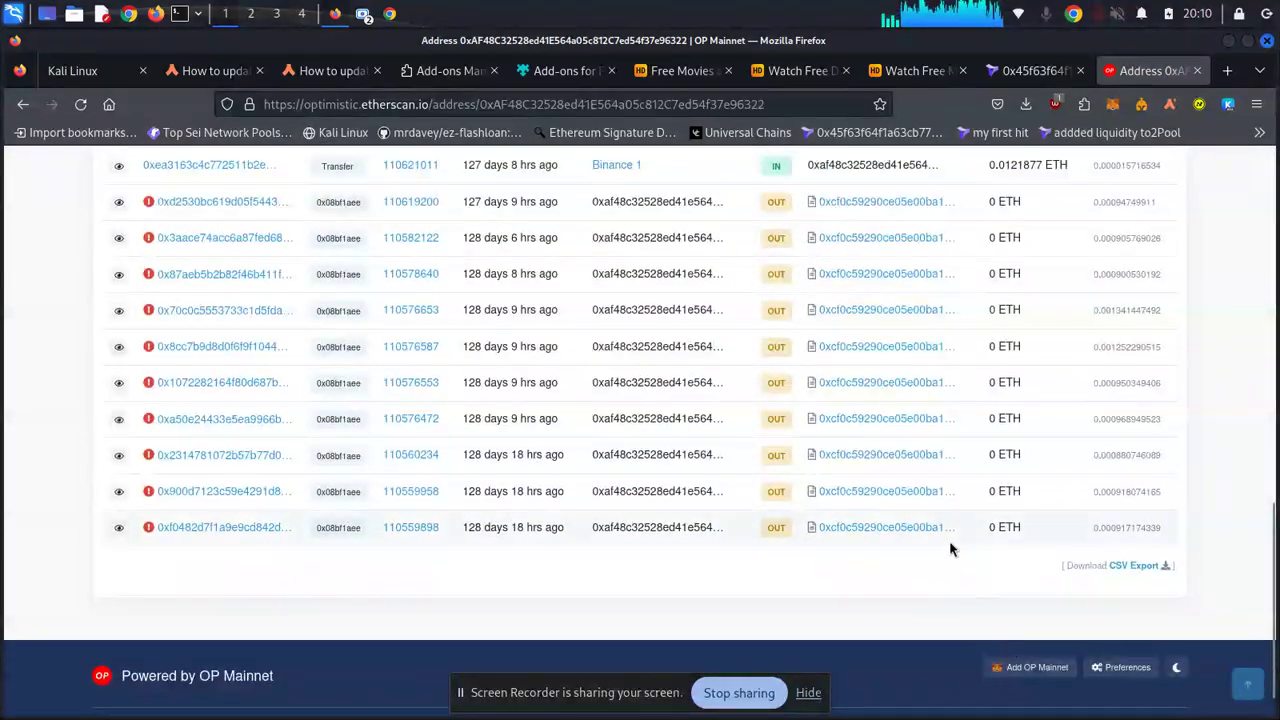
{"action": "left_click_drag", "start_coordinate": [1270, 527], "coordinate": [1274, 92]}
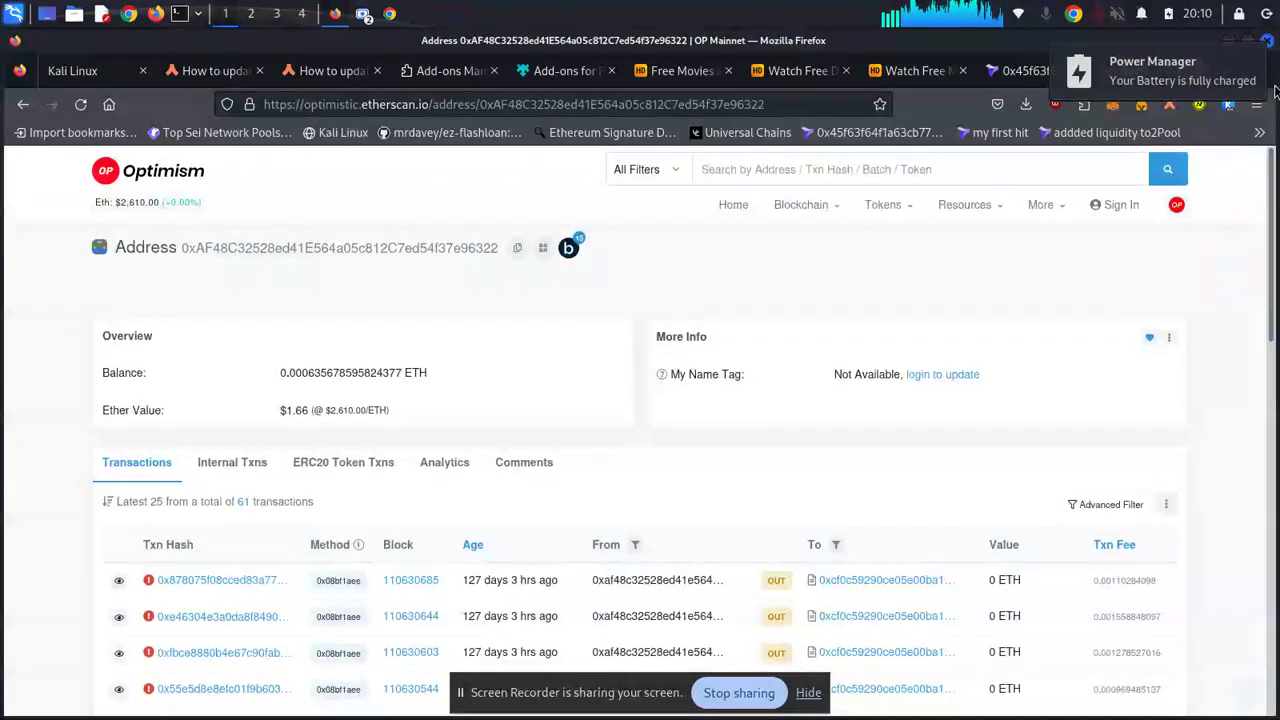
{"action": "left_click", "coordinate": [244, 501]}
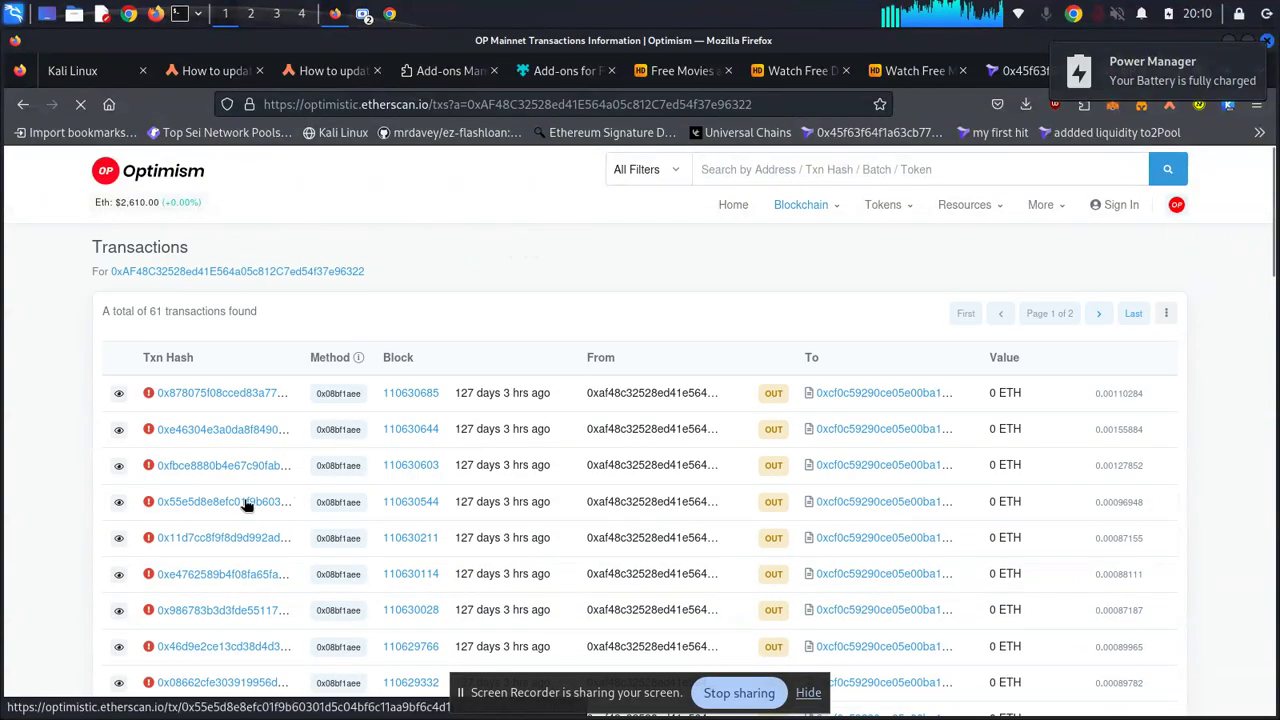
Open the transaction in block 110501802 in a new tab, copy its hash and review its ERC-20 token transfers.
{"action": "left_click_drag", "start_coordinate": [1274, 260], "coordinate": [1273, 672]}
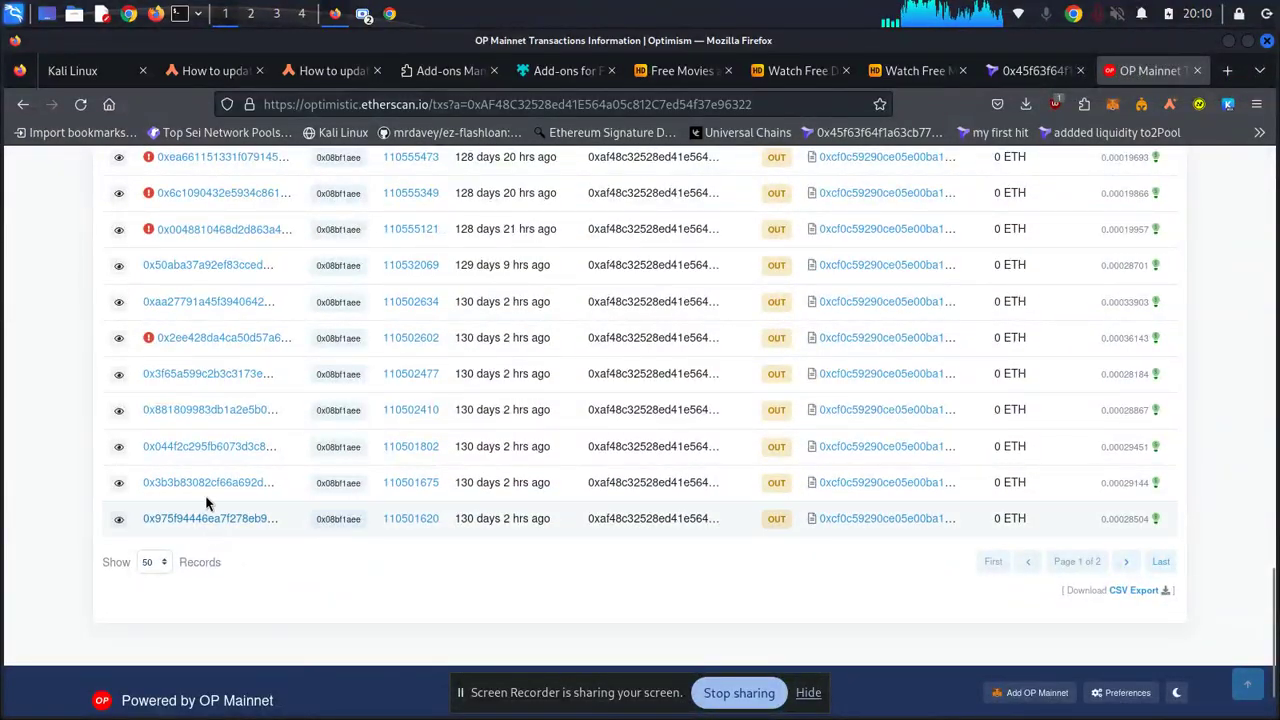
{"action": "right_click", "coordinate": [213, 448]}
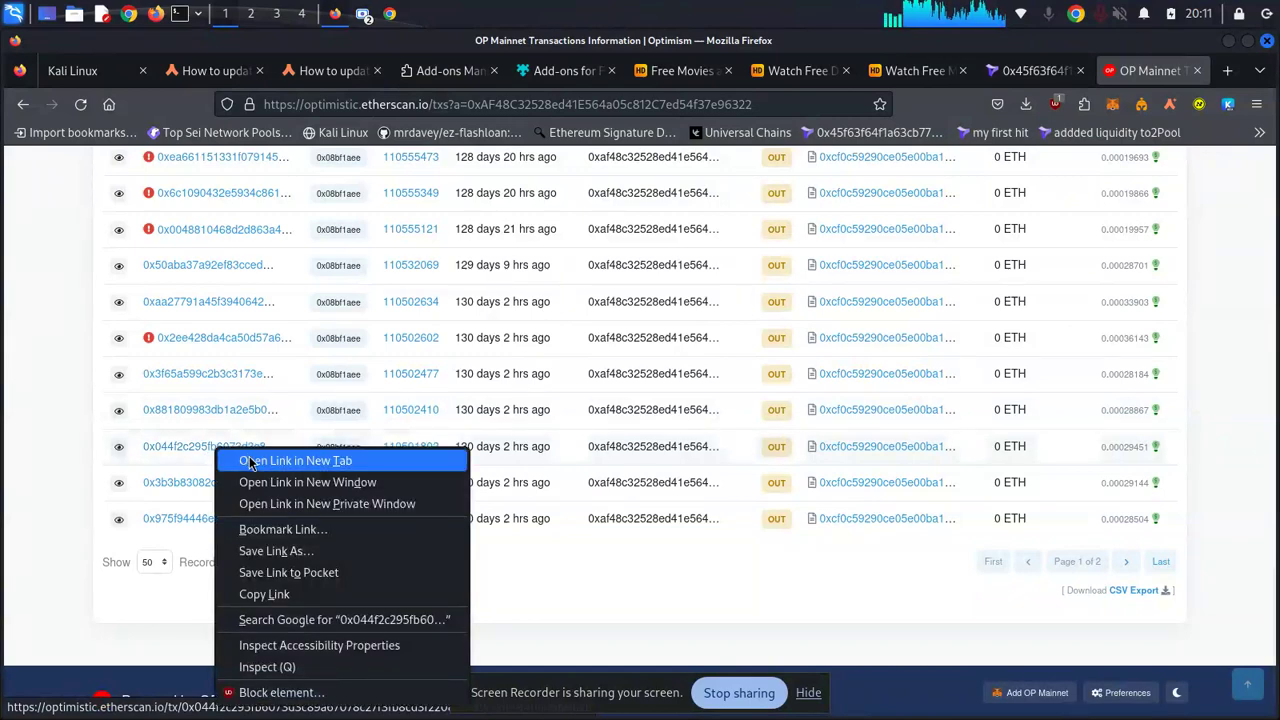
{"action": "left_click", "coordinate": [255, 460]}
{"action": "left_click", "coordinate": [1148, 74]}
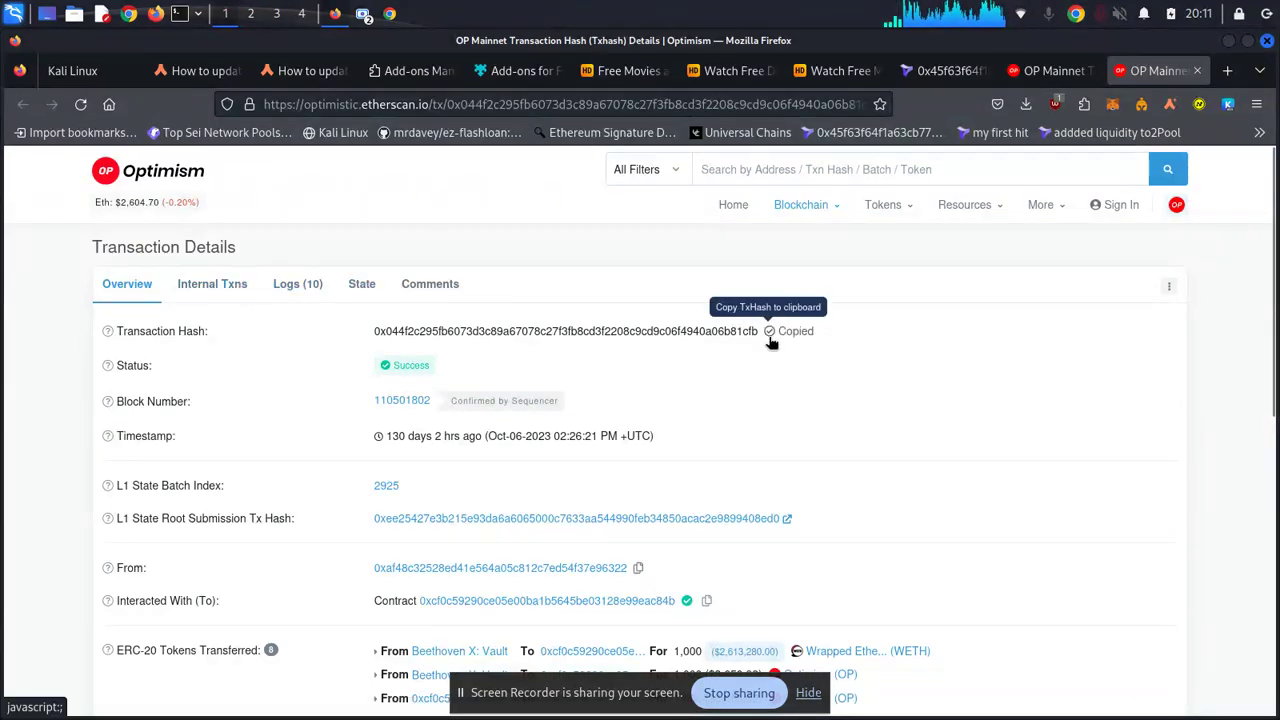
{"action": "scroll", "coordinate": [1276, 390], "scroll_direction": "down", "scroll_amount": 5}
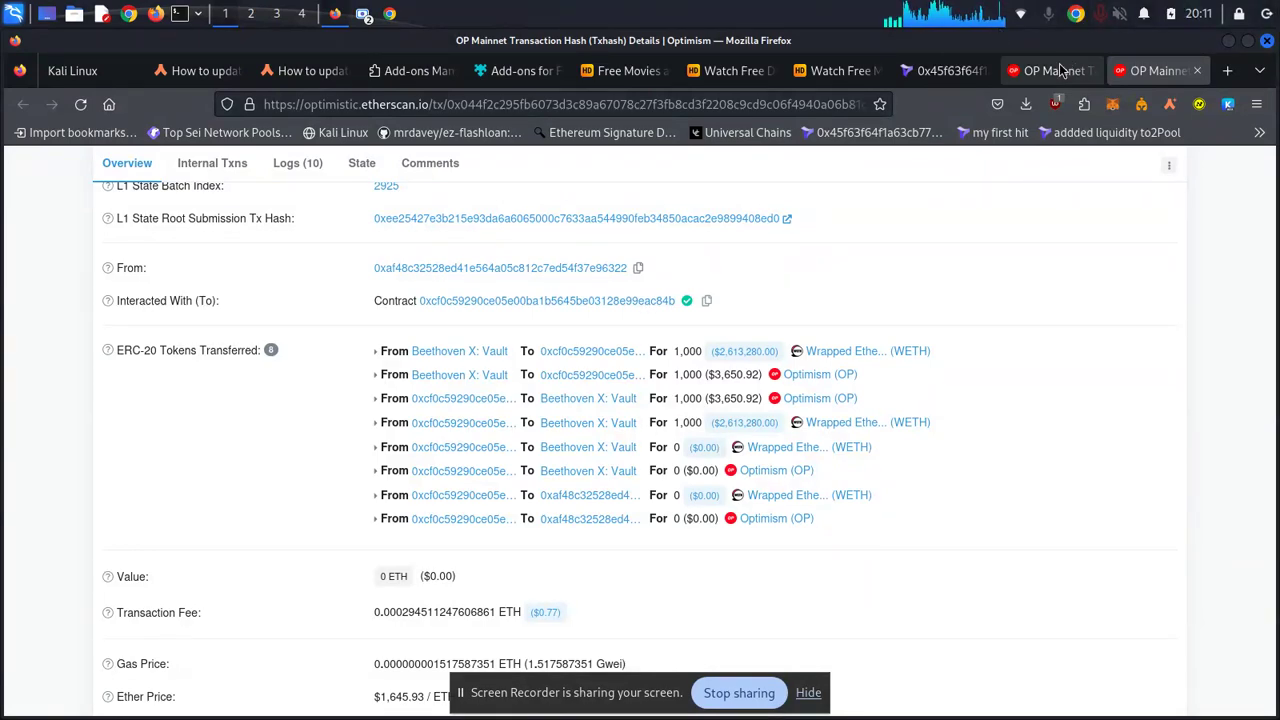
Return to Tenderly, search for the copied transaction hash and open the matching project transaction on Optimistic Ethereum.
{"action": "left_click", "coordinate": [937, 70]}
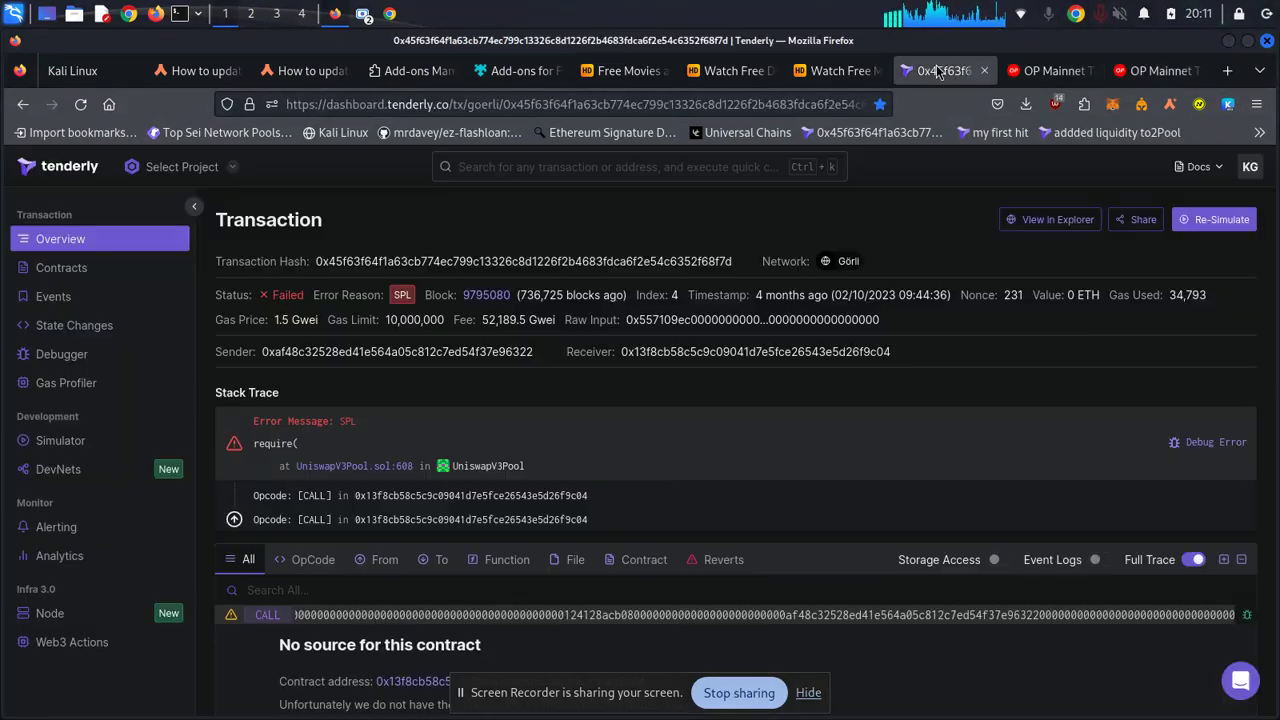
{"action": "left_click", "coordinate": [710, 175]}
{"action": "key", "text": "ctrl+v"}
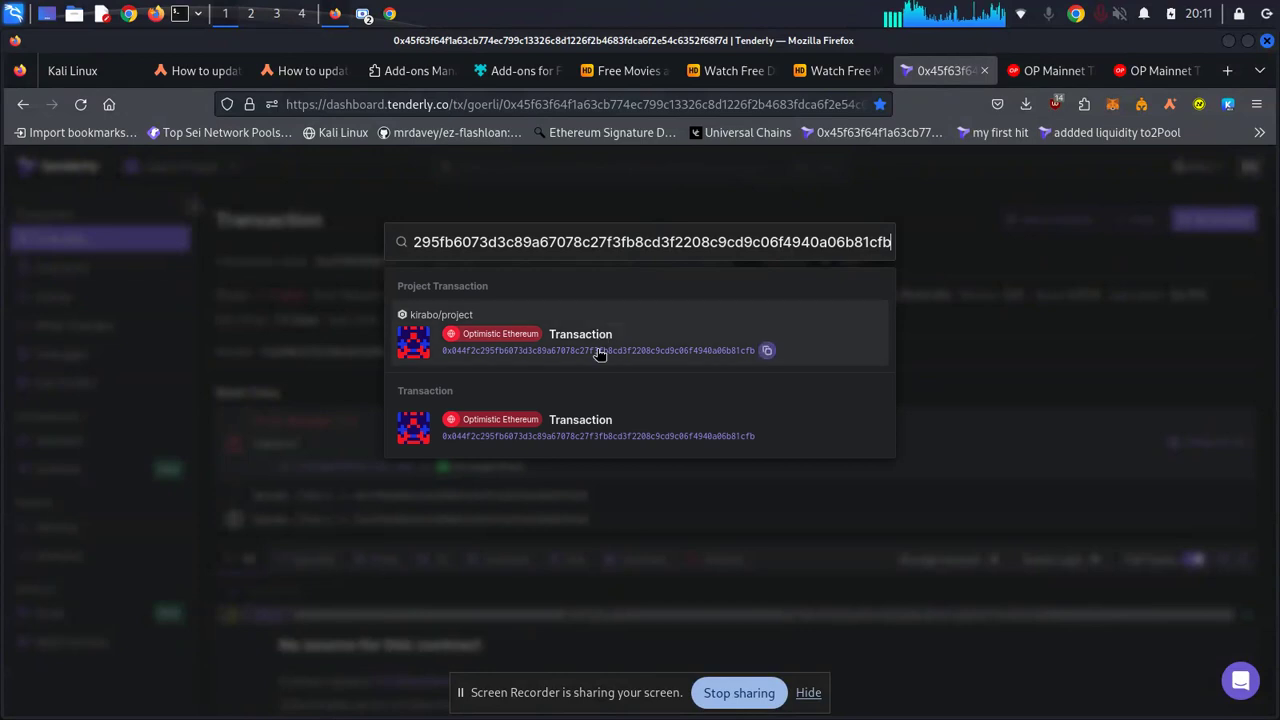
{"action": "left_click", "coordinate": [600, 355]}
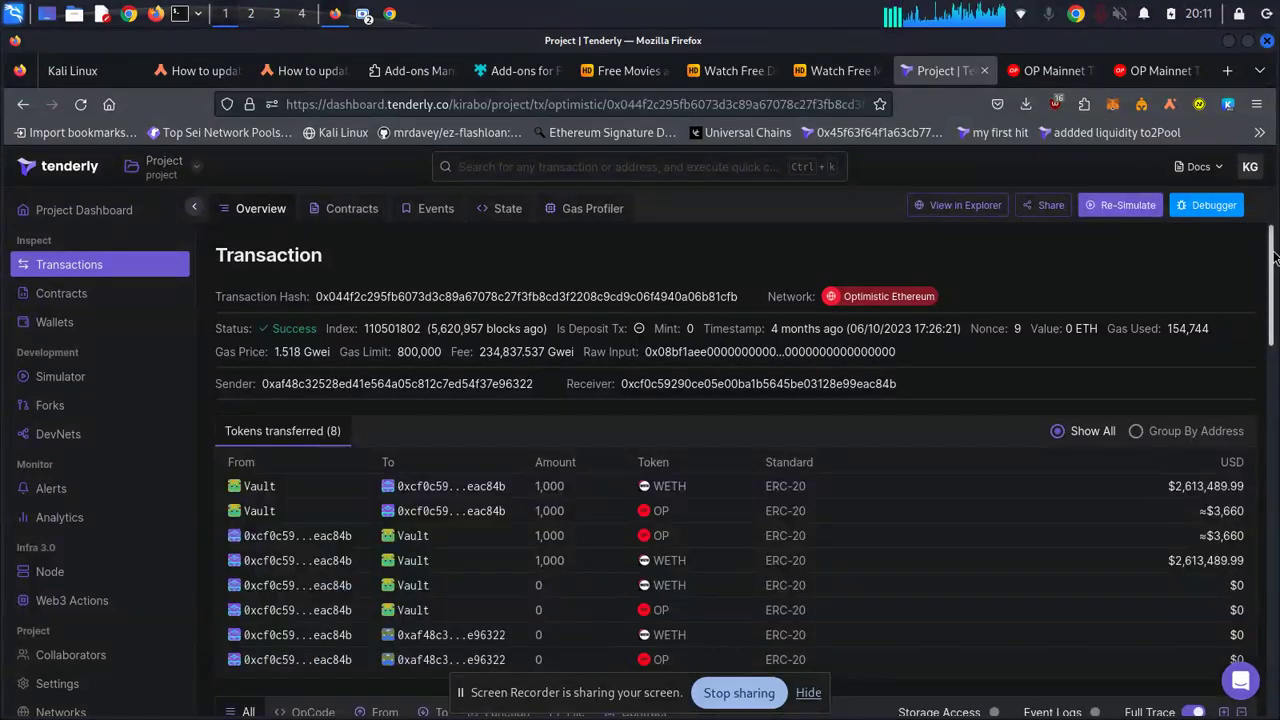
Examine the transaction's full call trace from the flashLoan call to its end, along with the transferred tokens table.
{"action": "left_click_drag", "start_coordinate": [1272, 252], "coordinate": [1272, 410]}
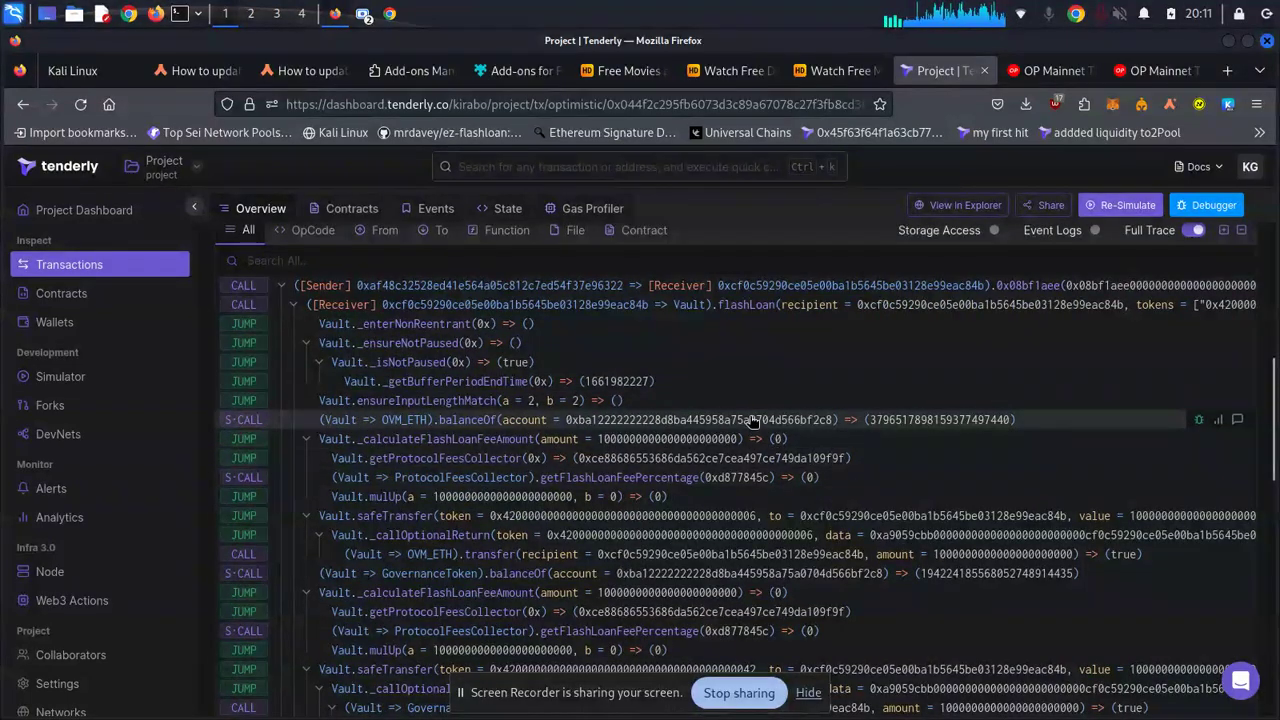
{"action": "left_click_drag", "start_coordinate": [1272, 423], "coordinate": [1272, 538]}
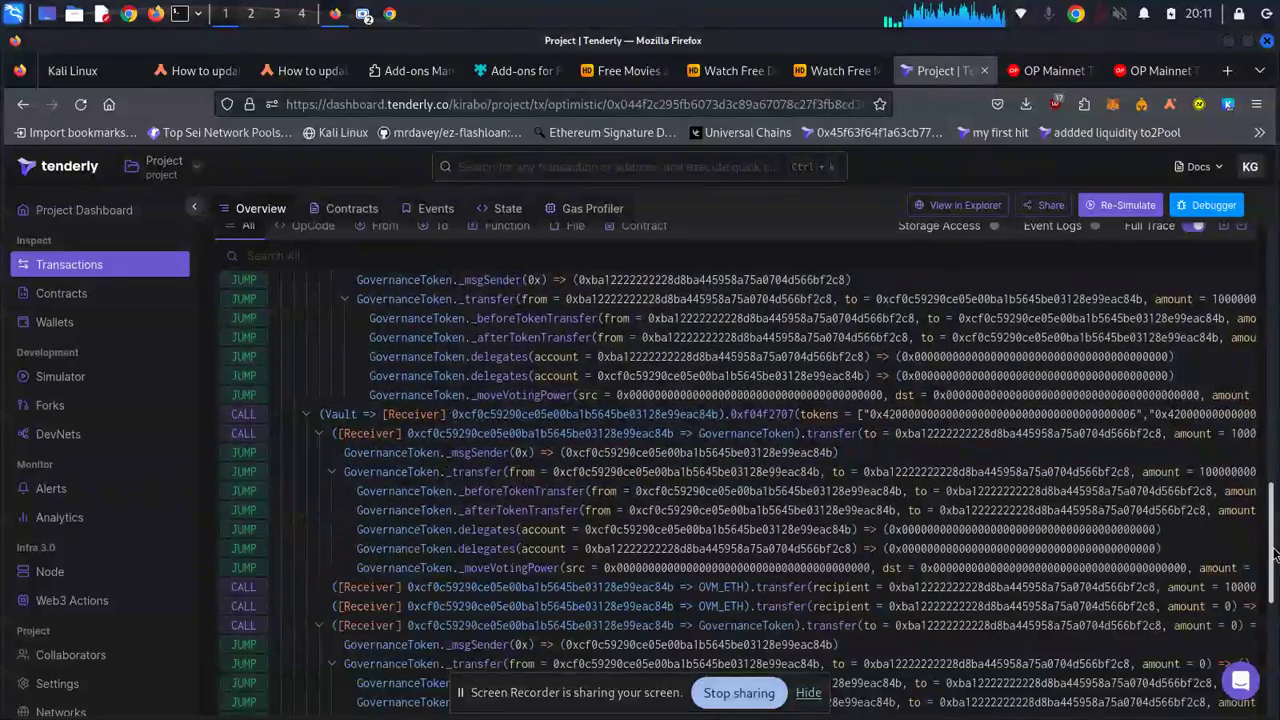
{"action": "left_click_drag", "start_coordinate": [1275, 555], "coordinate": [1277, 628]}
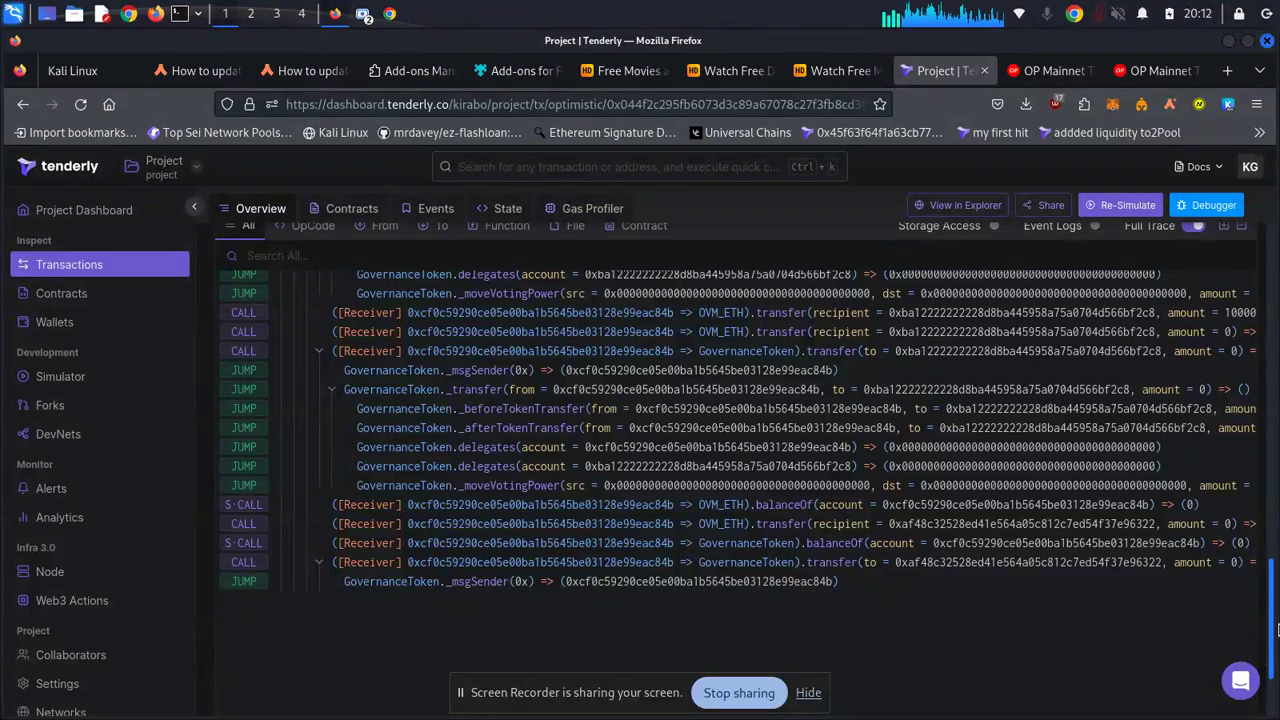
{"action": "left_click_drag", "start_coordinate": [1277, 628], "coordinate": [1277, 700]}
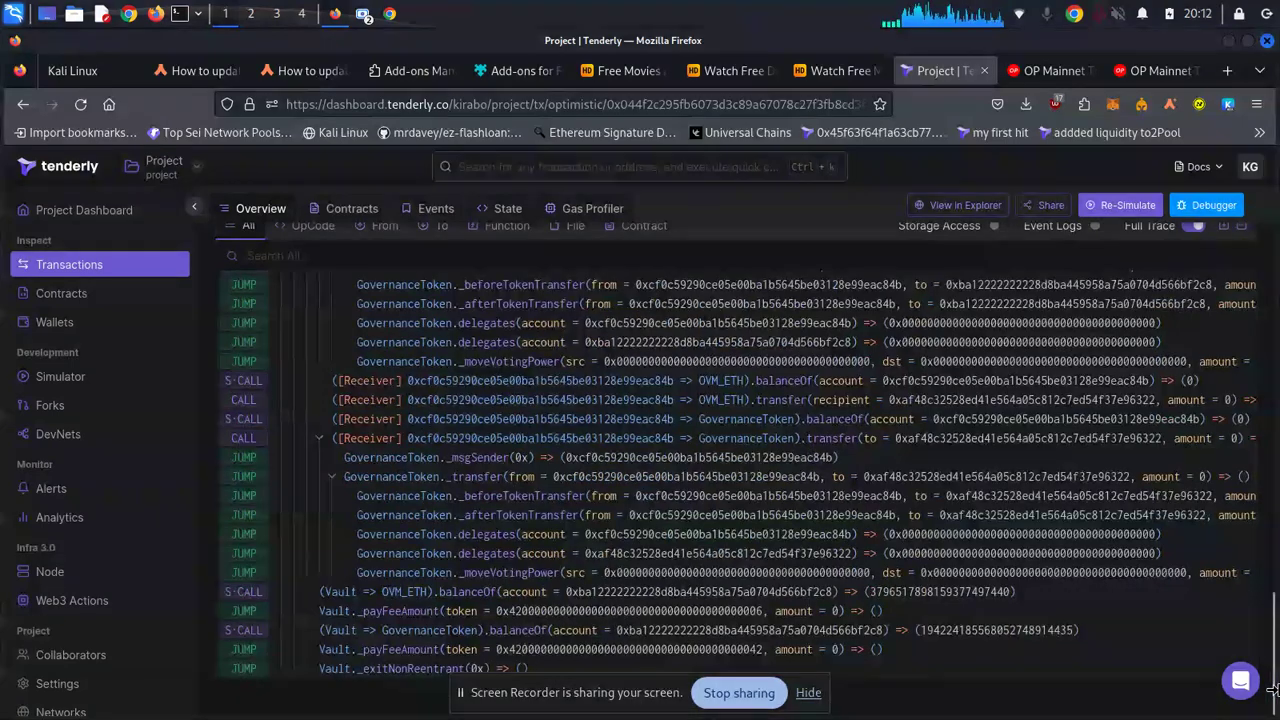
{"action": "left_click_drag", "start_coordinate": [1273, 690], "coordinate": [1274, 307]}
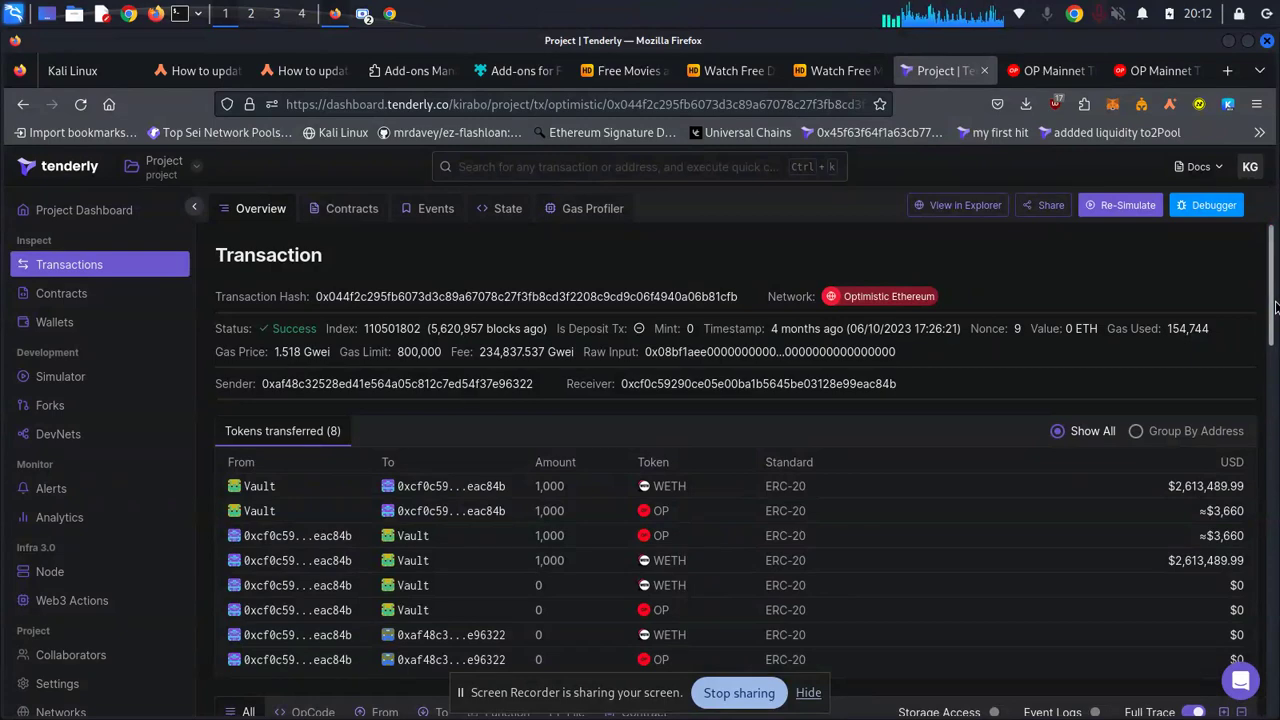
{"action": "scroll", "coordinate": [1275, 307], "scroll_direction": "down", "scroll_amount": 5}
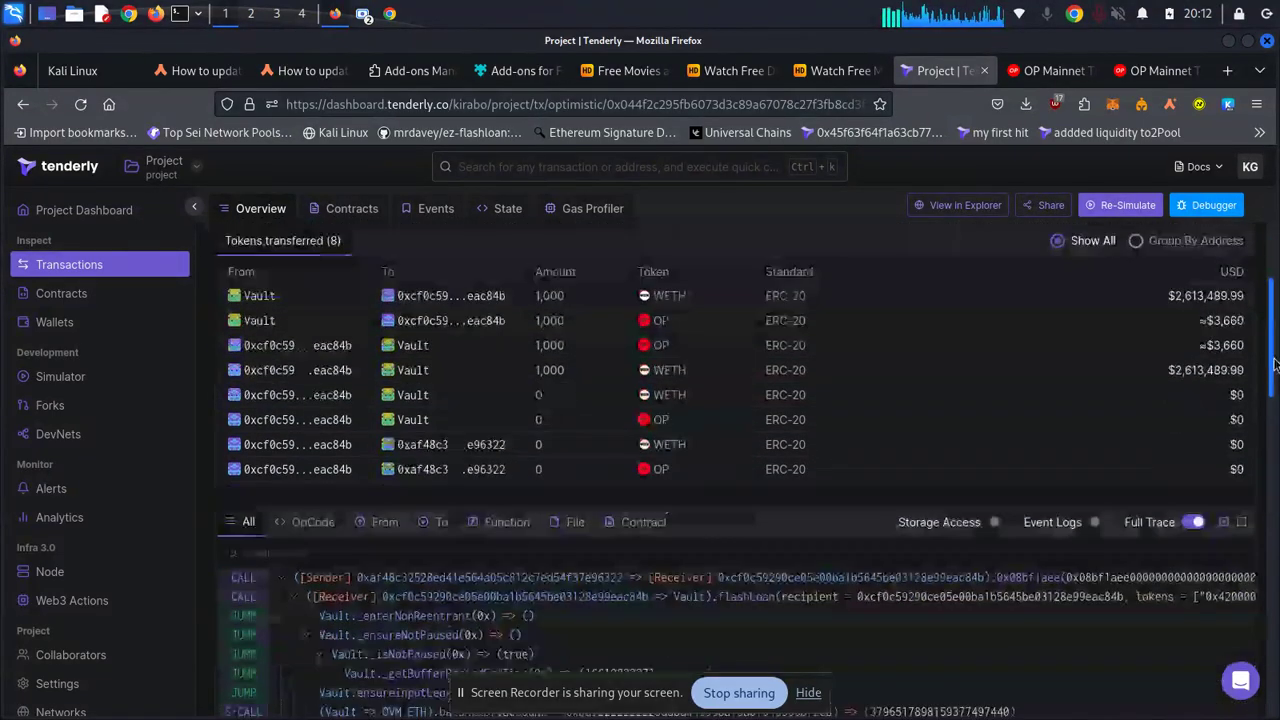
Return to the Optimism explorer, open the failed transaction in block 110502602 in a new tab and copy its transaction hash.
{"action": "left_click", "coordinate": [1055, 73]}
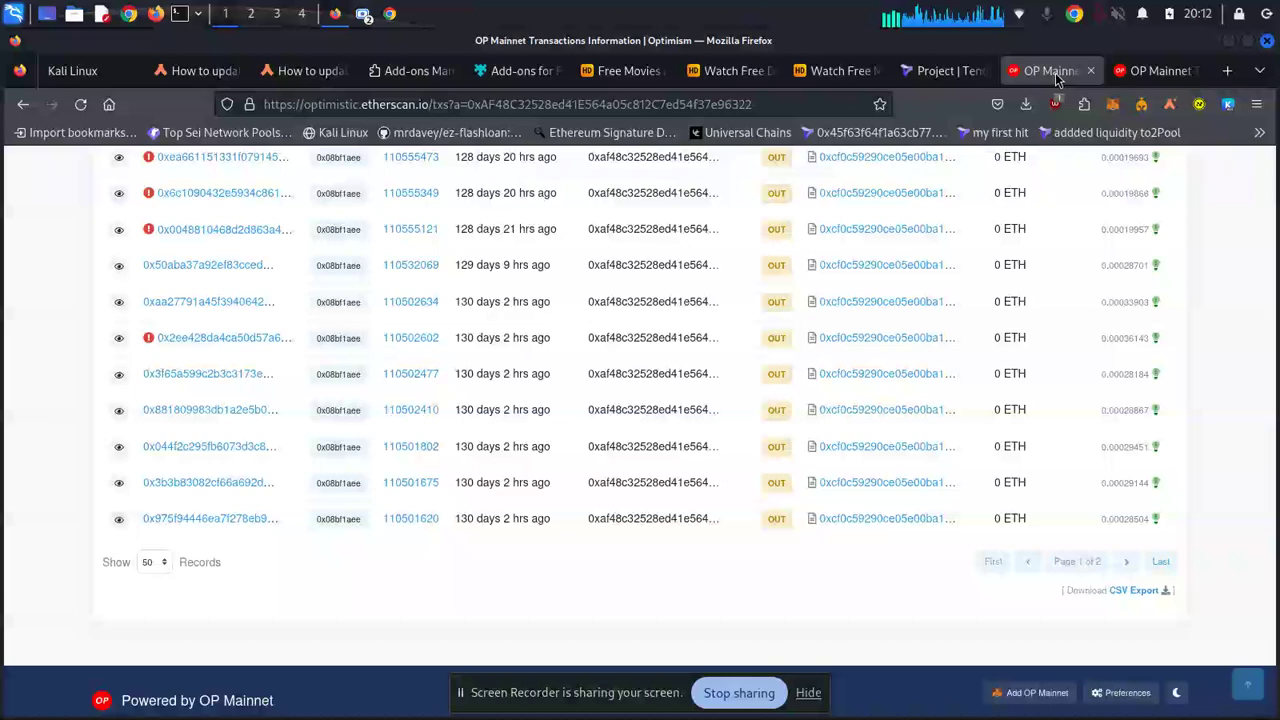
{"action": "right_click", "coordinate": [226, 338]}
{"action": "left_click", "coordinate": [250, 355]}
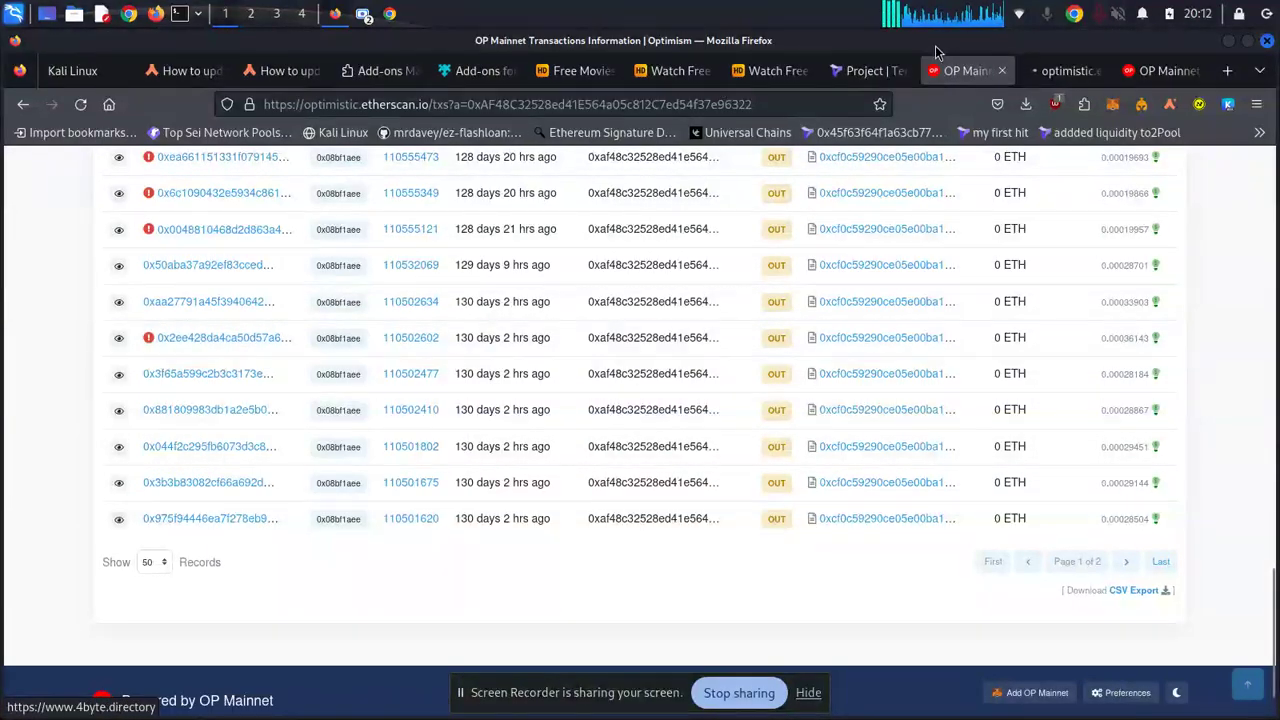
{"action": "left_click", "coordinate": [1062, 70]}
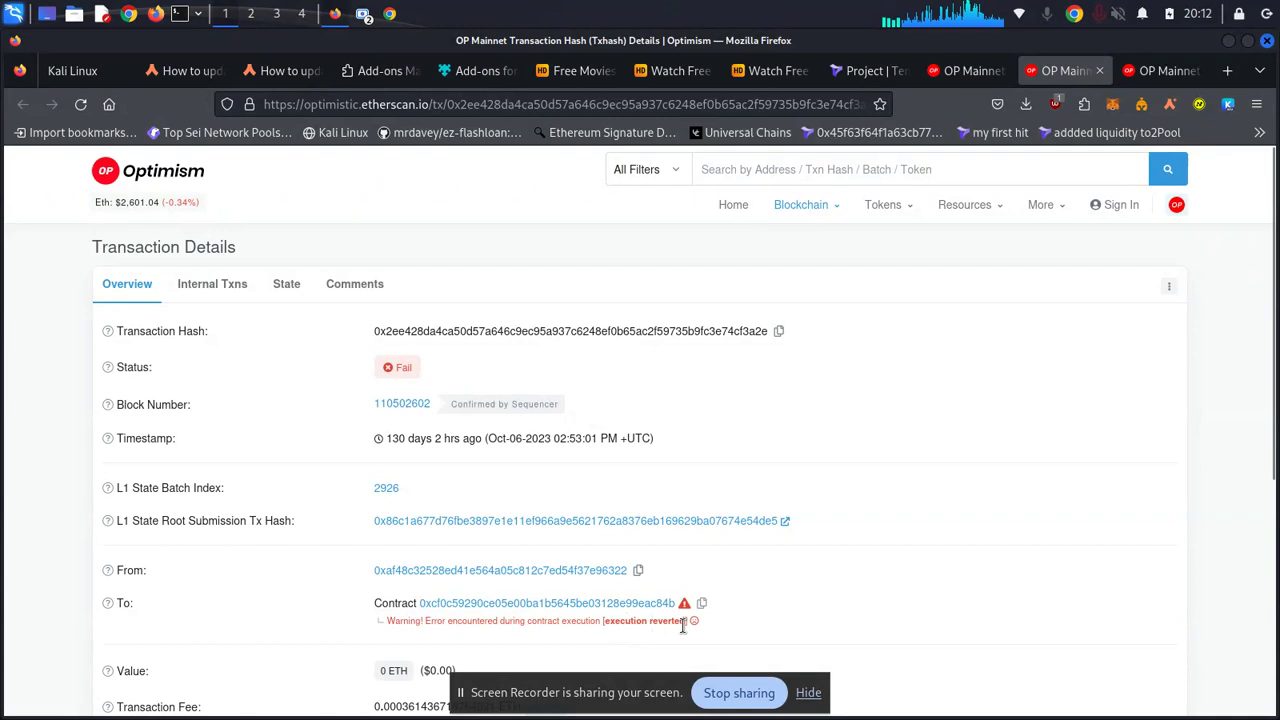
{"action": "left_click", "coordinate": [781, 336]}
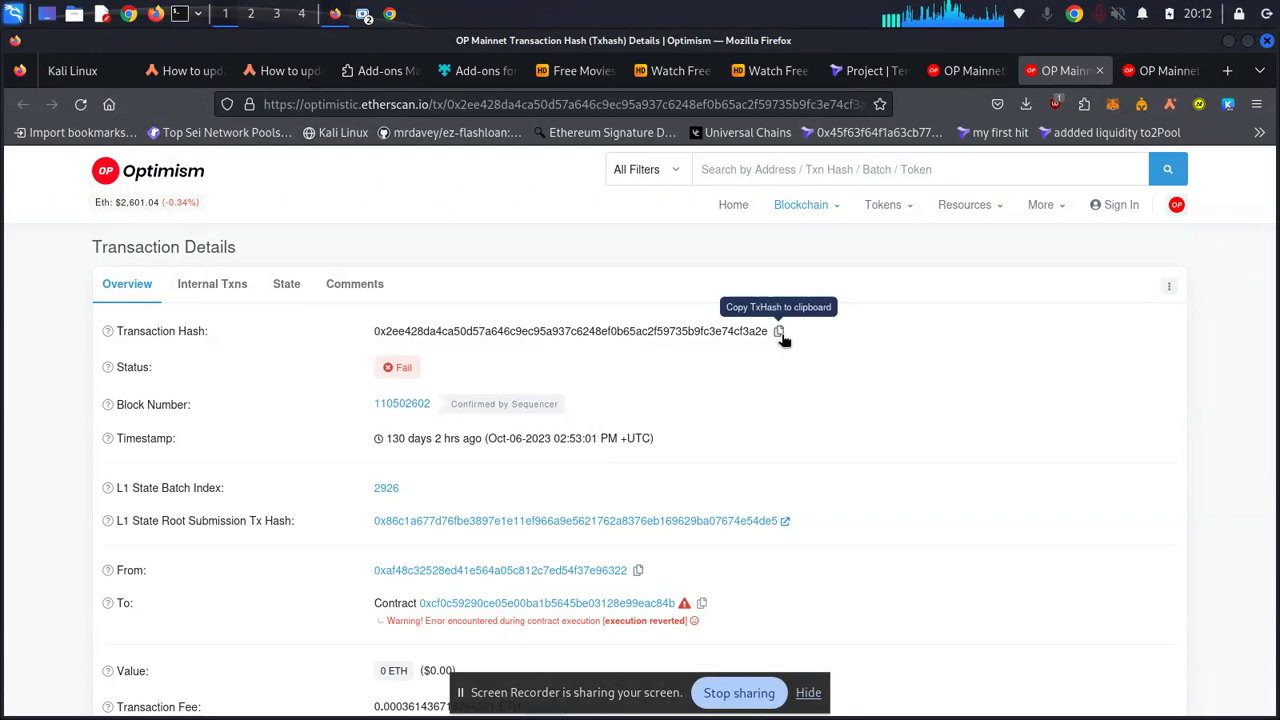
Switch back to Tenderly, search for the copied hash of the failed transaction and open the matching project transaction.
{"action": "left_click", "coordinate": [861, 75]}
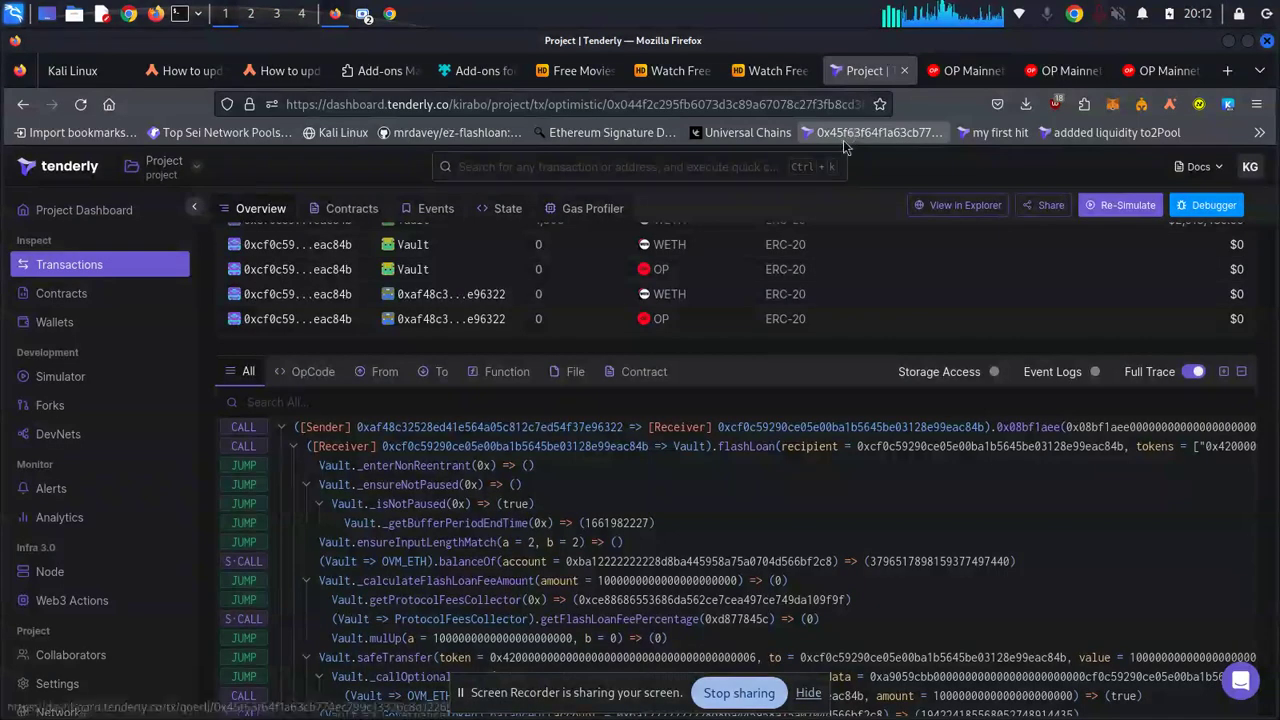
{"action": "left_click", "coordinate": [733, 166]}
{"action": "key", "text": "ctrl+v"}
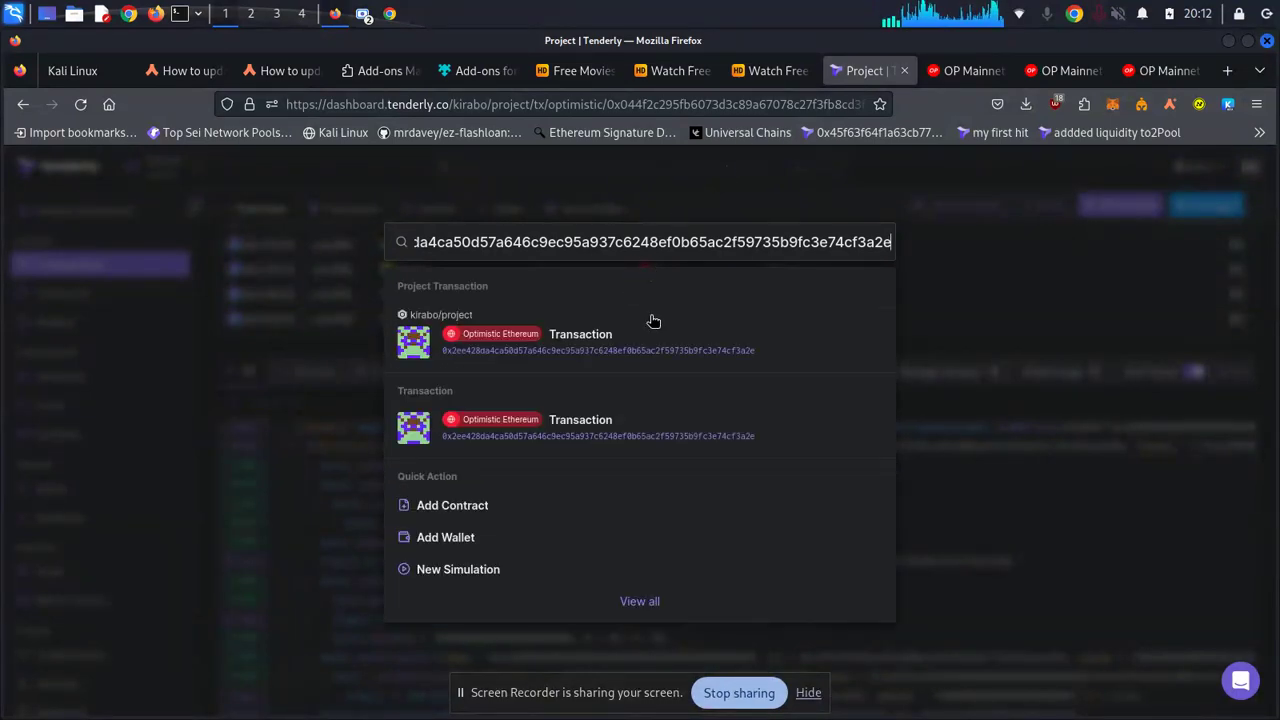
{"action": "left_click", "coordinate": [655, 341]}
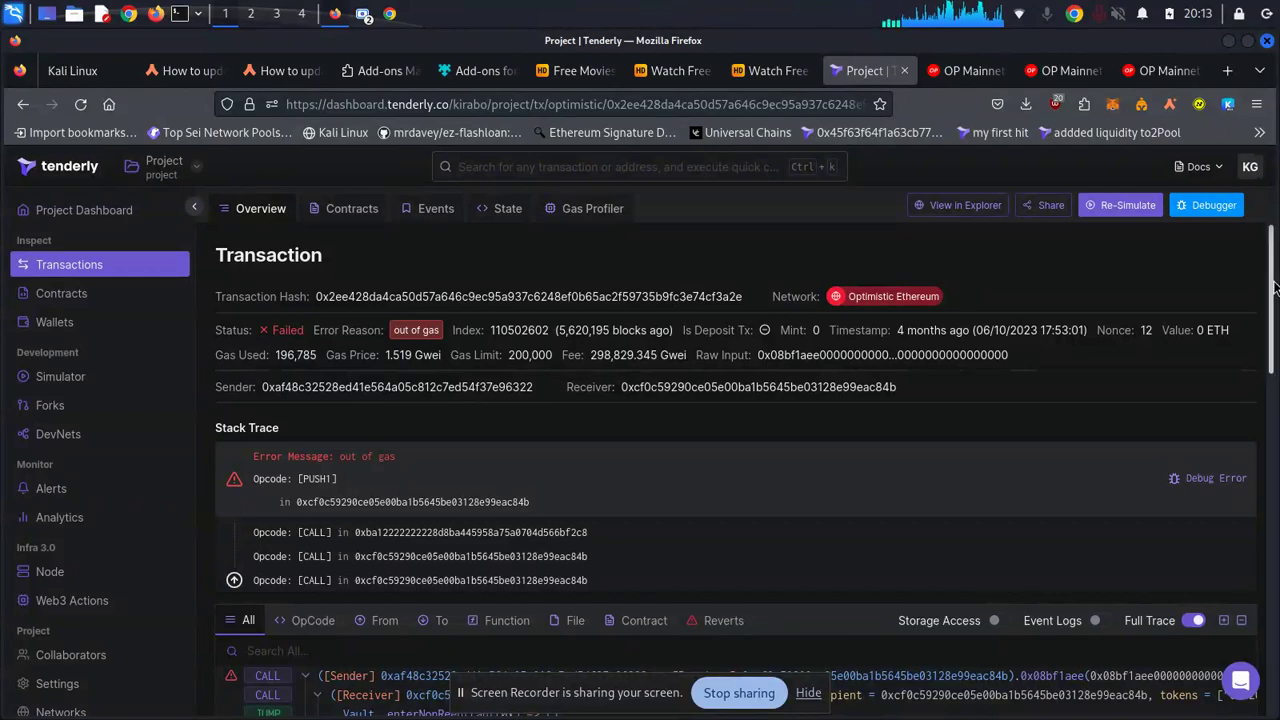
Examine the failed transaction's trace and inspect the source code behind the flagged Vault-to-receiver call, collapsing it when done.
{"action": "scroll", "coordinate": [1277, 370], "scroll_direction": "down", "scroll_amount": 3}
{"action": "left_click_drag", "start_coordinate": [1277, 370], "coordinate": [1277, 600]}
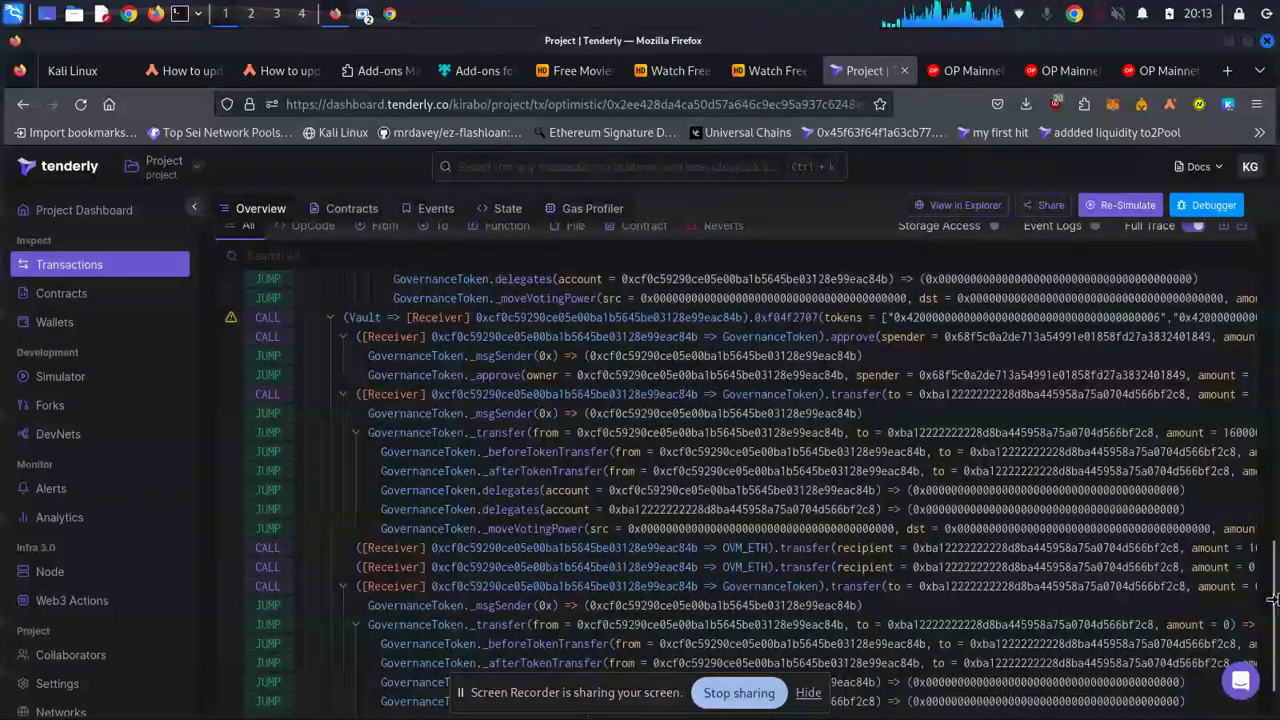
{"action": "left_click", "coordinate": [230, 321]}
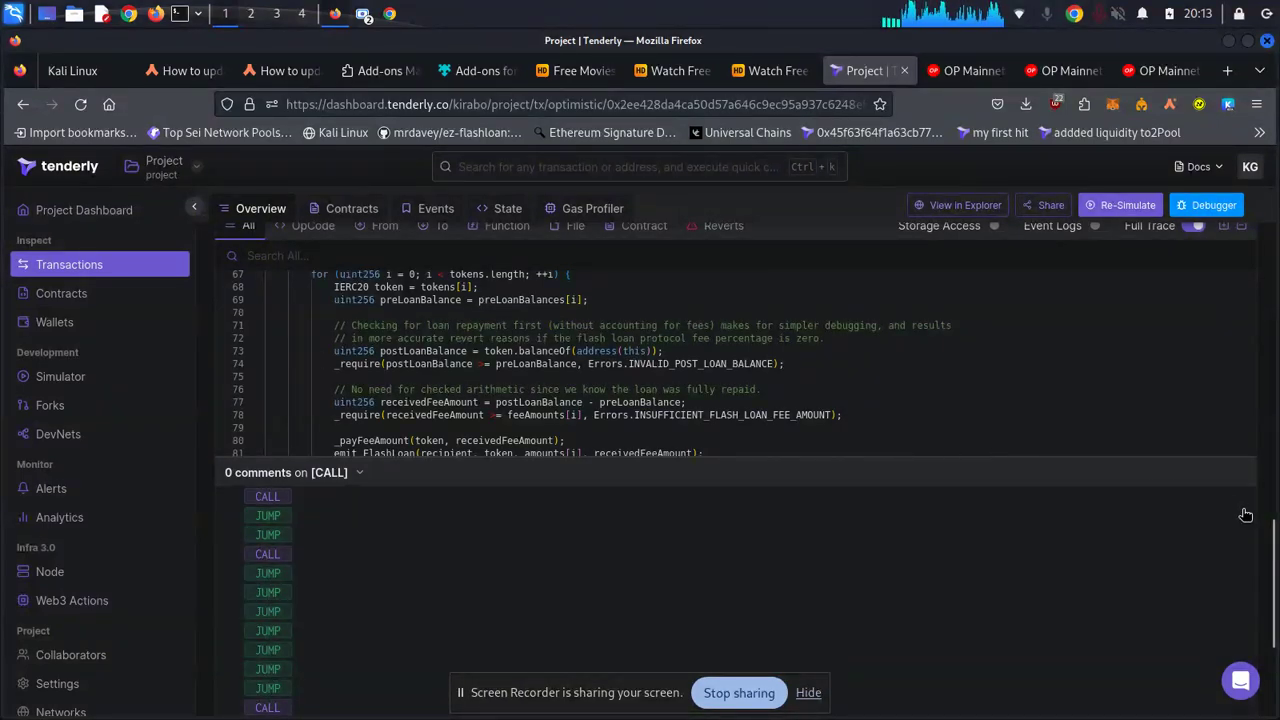
{"action": "mouse_move", "coordinate": [1272, 562]}
{"action": "left_mouse_down"}
{"action": "mouse_move", "coordinate": [1276, 706]}
{"action": "mouse_move", "coordinate": [1275, 580]}
{"action": "left_mouse_up"}
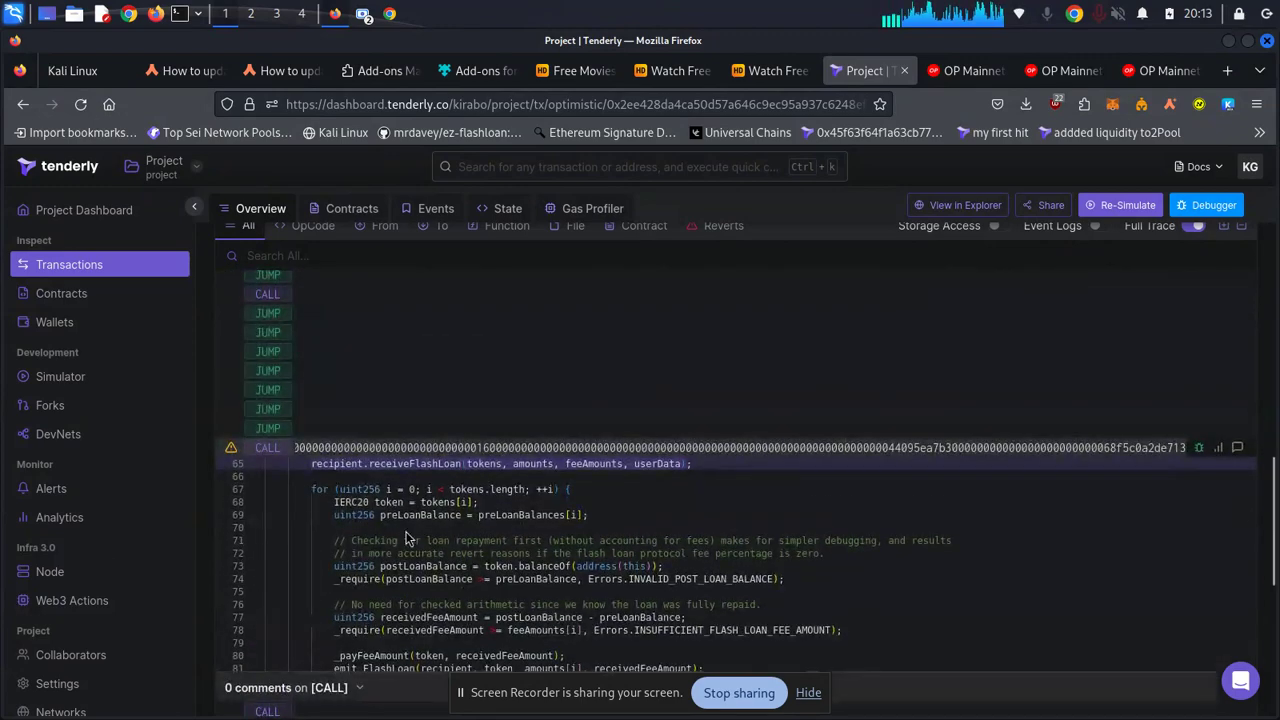
{"action": "left_click", "coordinate": [228, 449]}
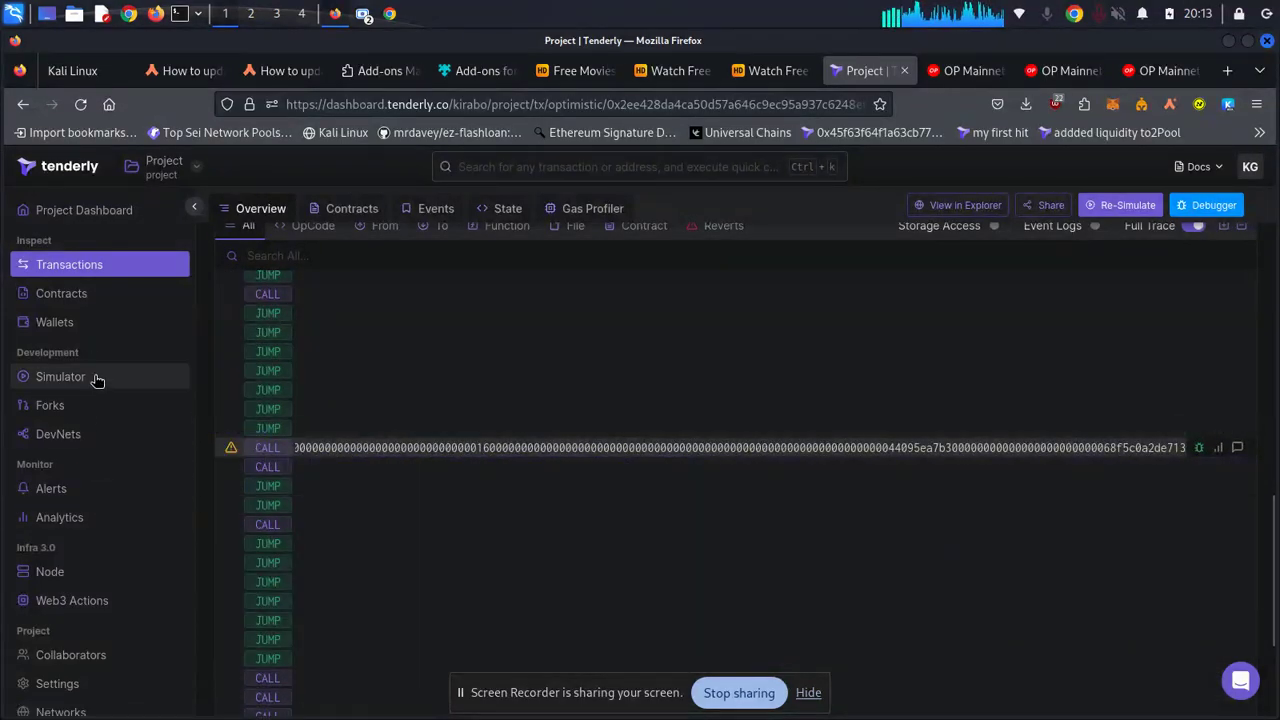
Review the project's forks and the New Fork options with Use Latest Block turned off, leaving without creating a fork.
{"action": "left_click", "coordinate": [94, 415]}
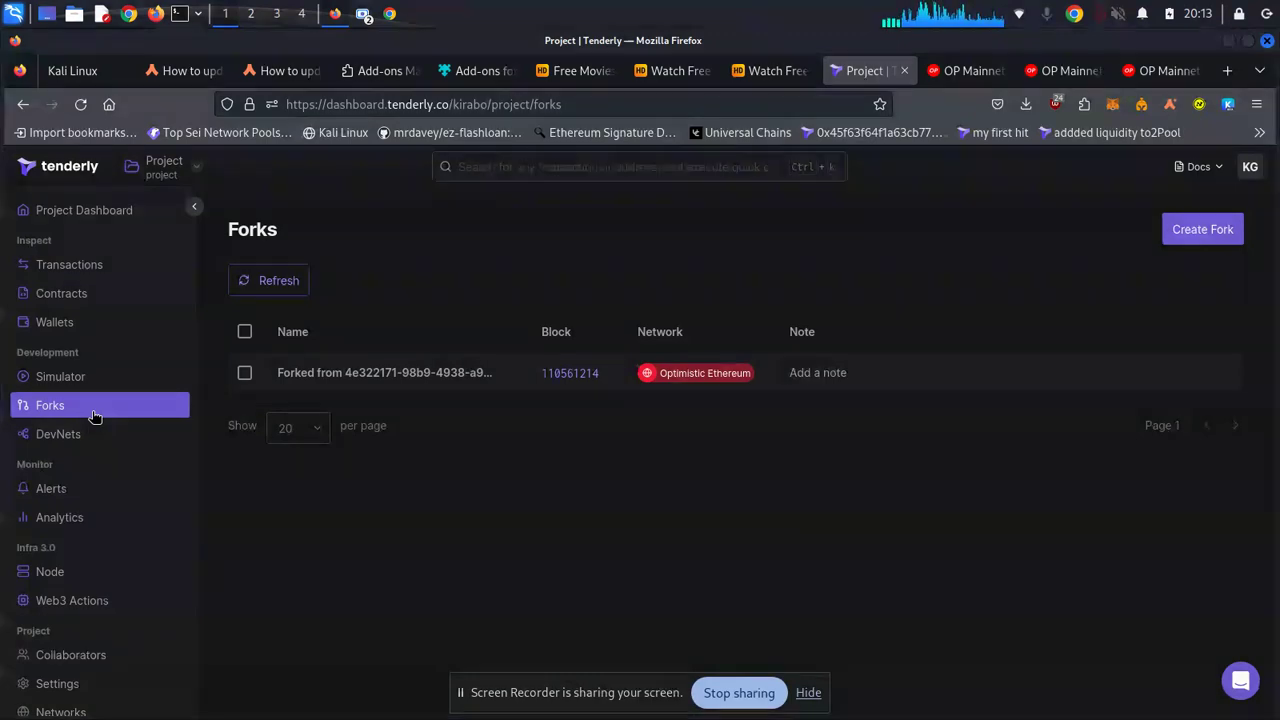
{"action": "left_click", "coordinate": [1229, 230]}
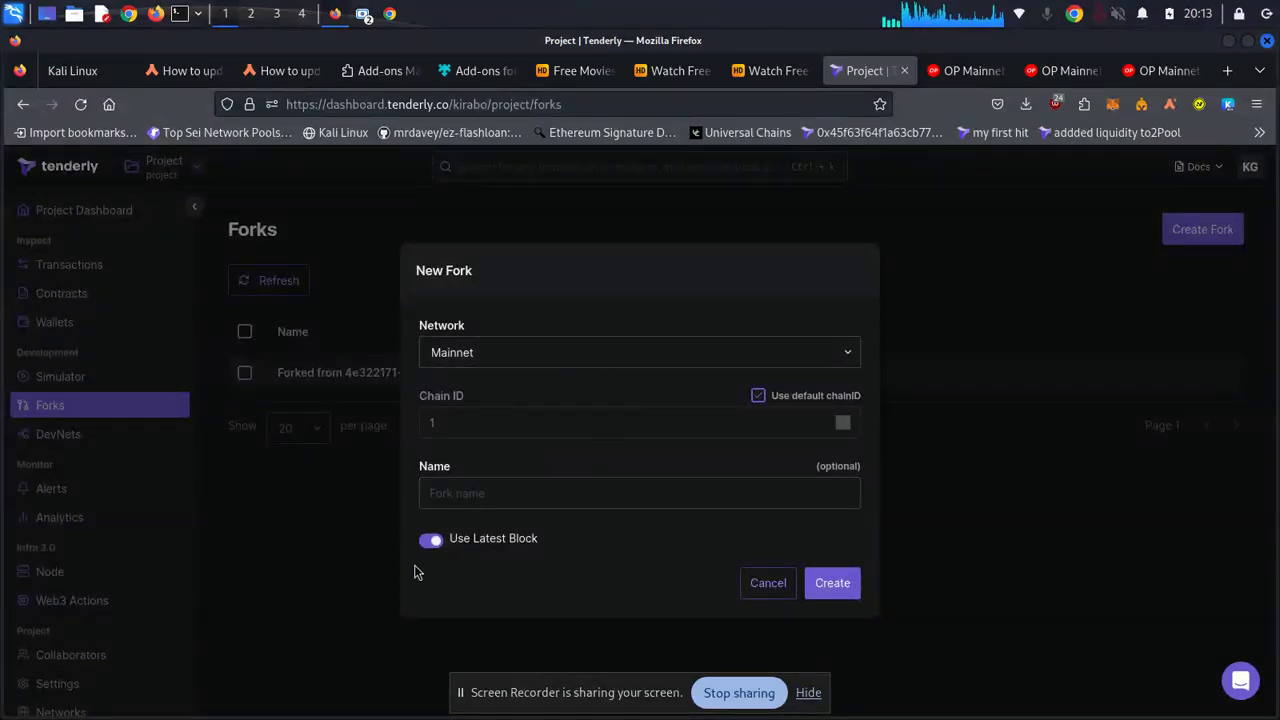
{"action": "left_click", "coordinate": [432, 541]}
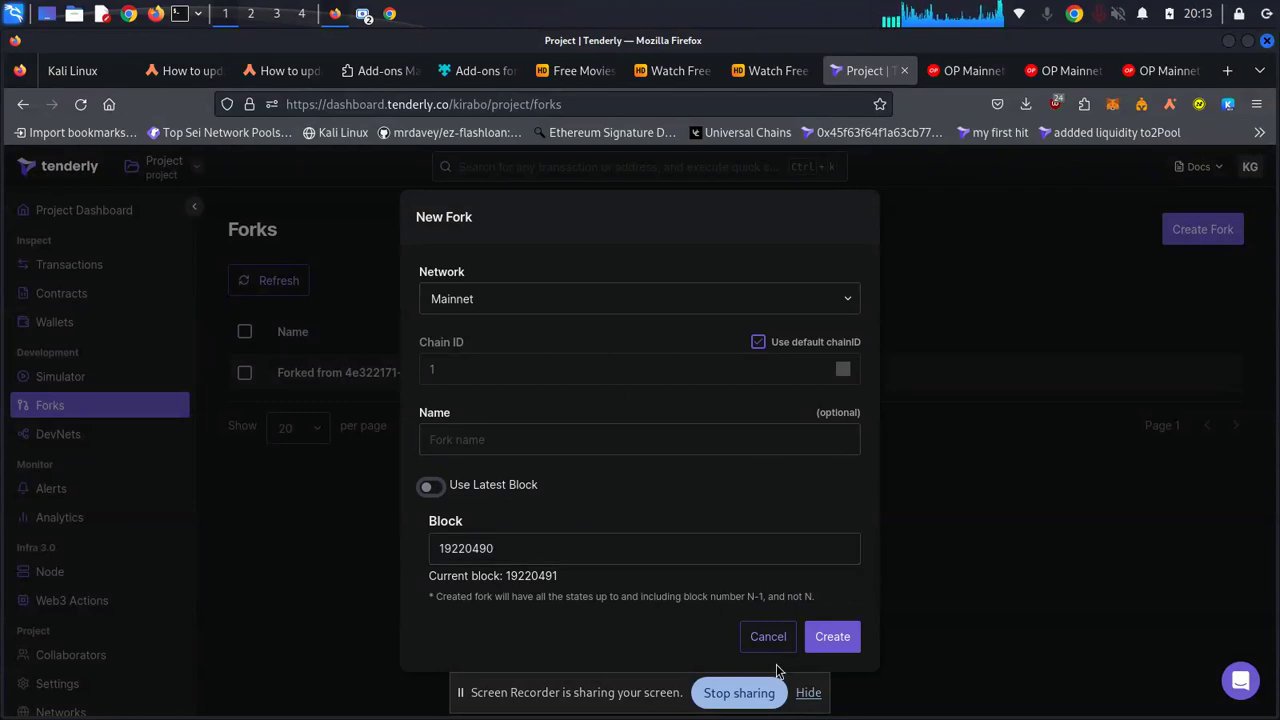
{"action": "left_click", "coordinate": [762, 637]}
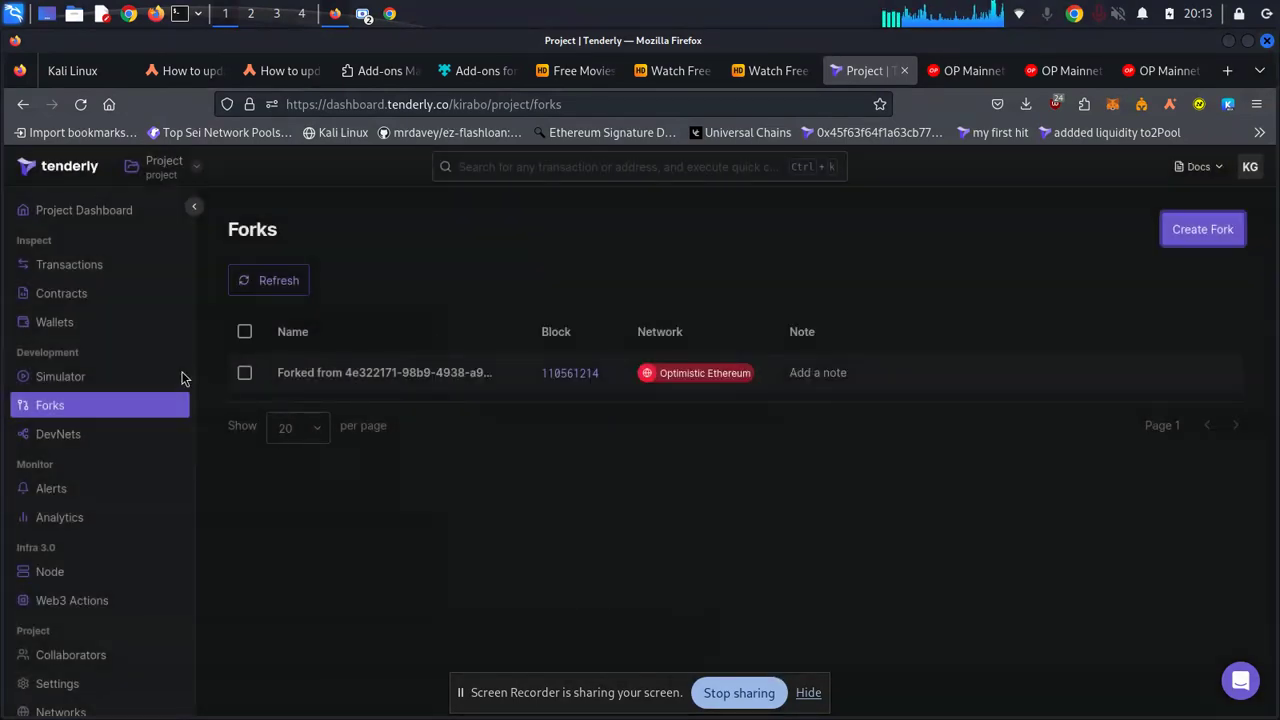
Look through the project's full list of simulations in the Simulator and open its list of contracts.
{"action": "left_click", "coordinate": [143, 377]}
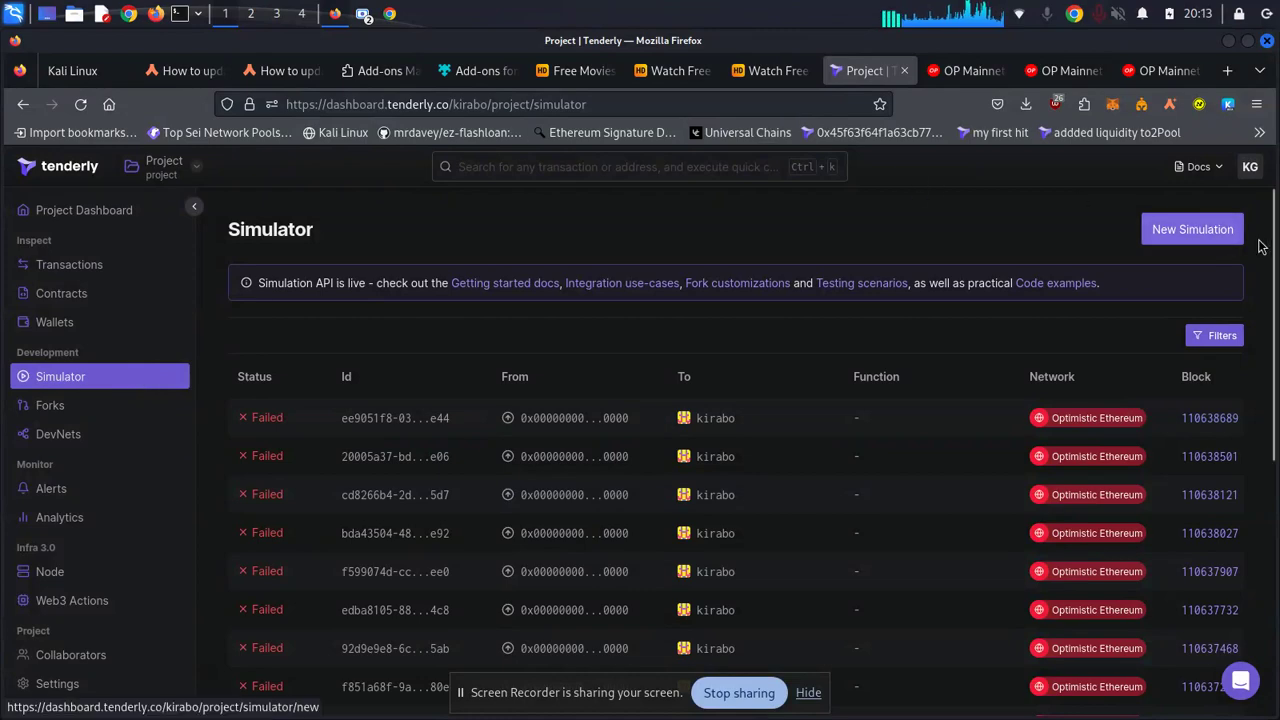
{"action": "left_click_drag", "start_coordinate": [1272, 250], "coordinate": [1268, 498]}
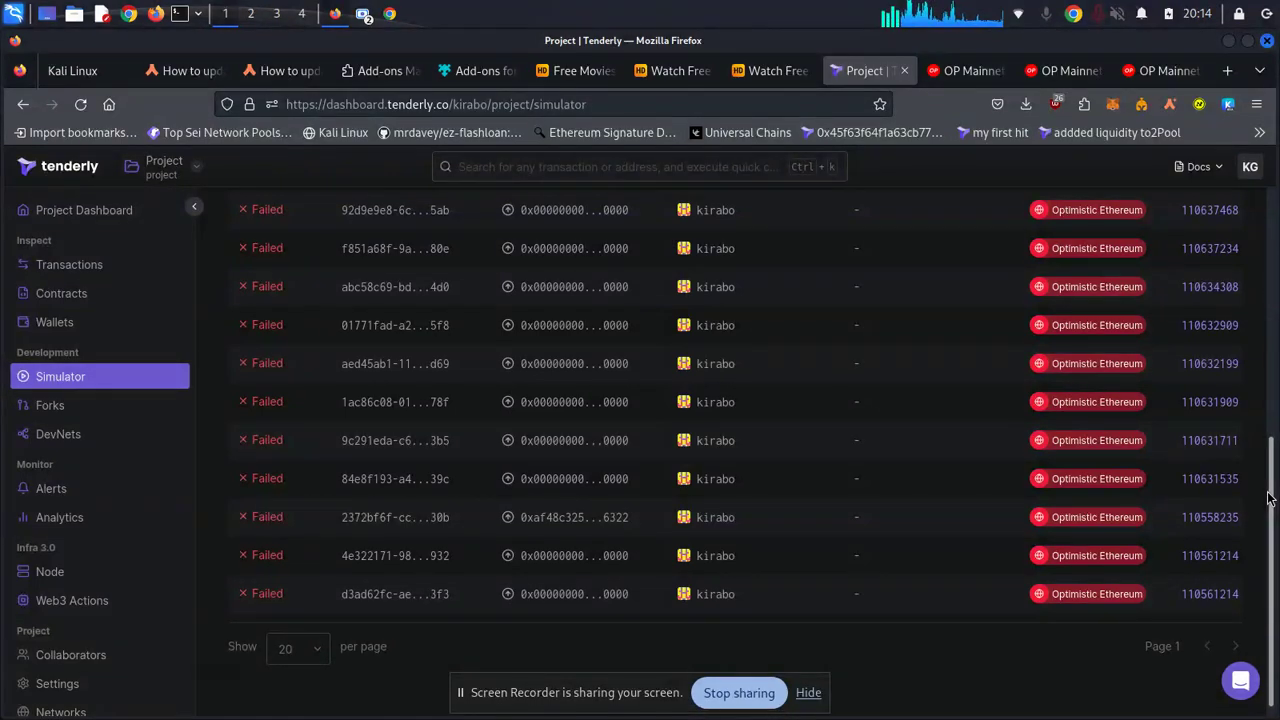
{"action": "left_click_drag", "start_coordinate": [1267, 497], "coordinate": [1248, 200]}
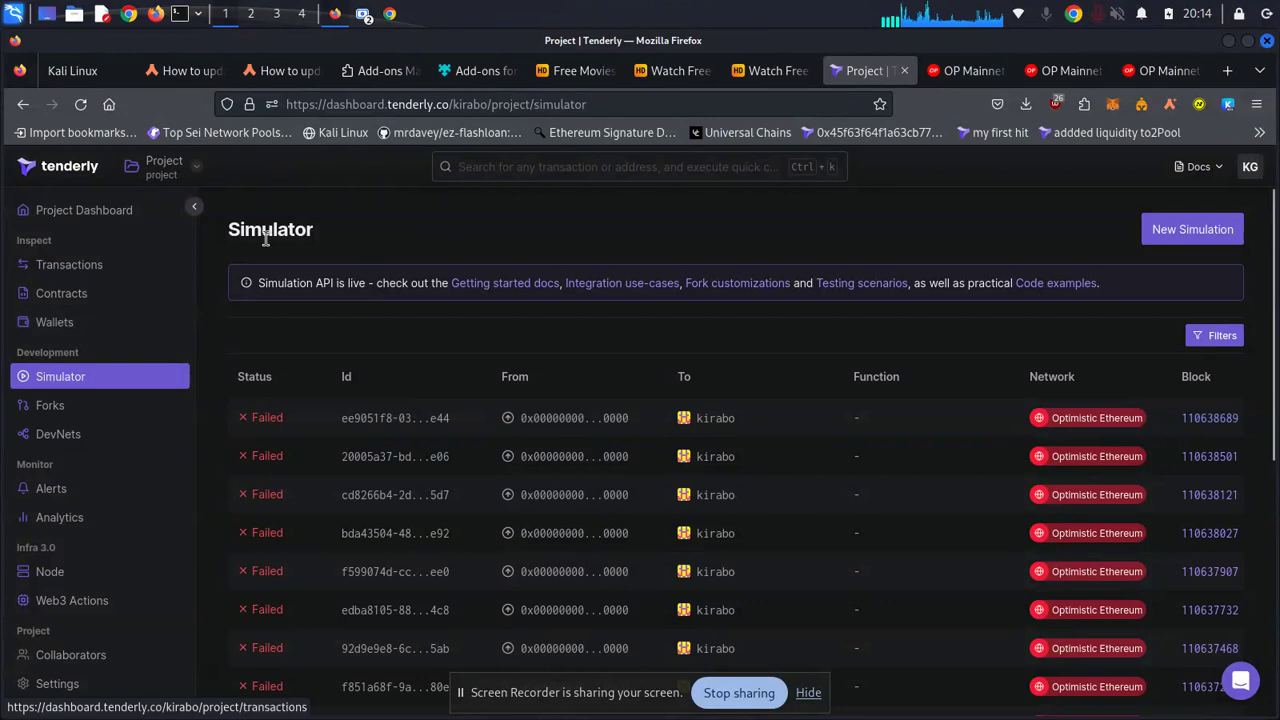
{"action": "left_click", "coordinate": [62, 293]}
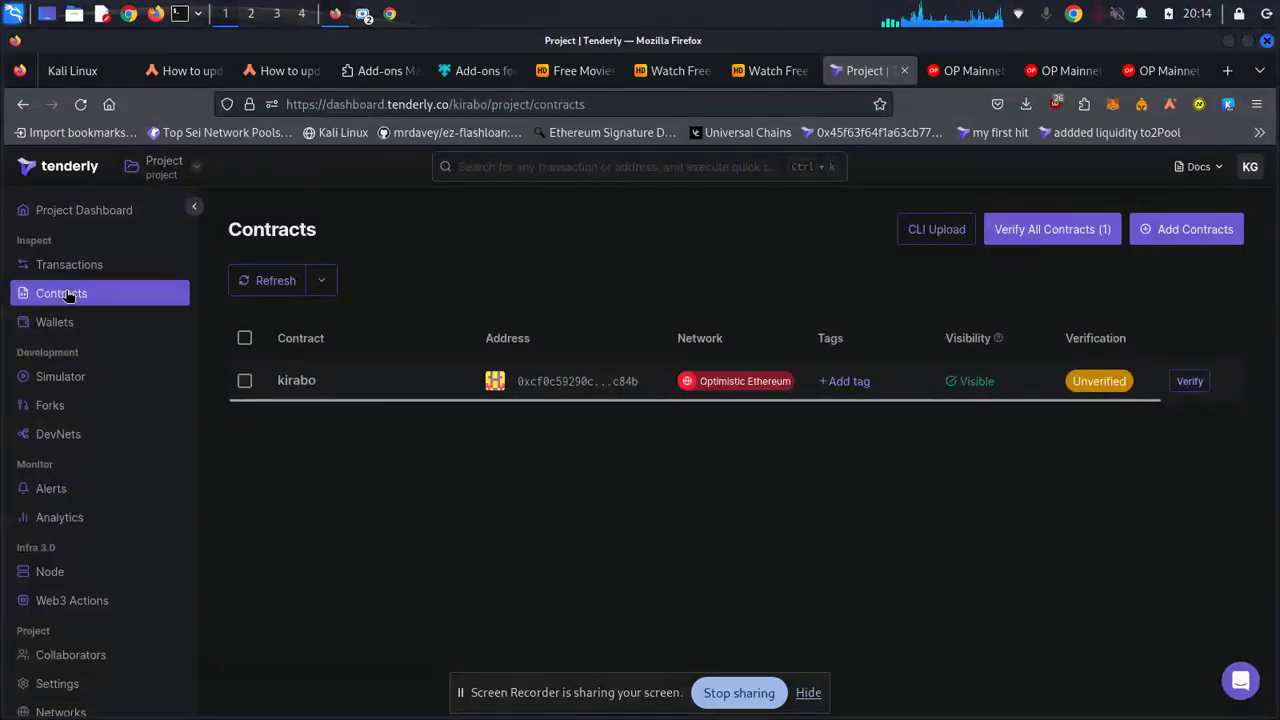